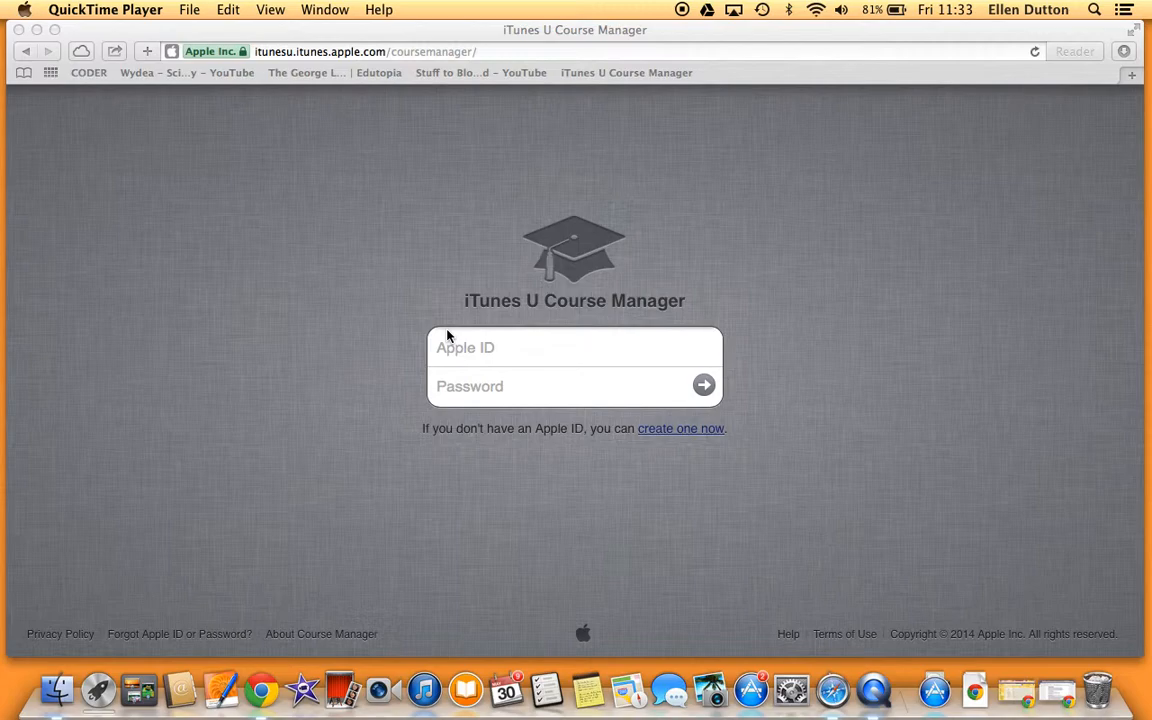
# Step: Sign in with the teacher's Apple ID and password, re-entering the mistyped password
pyautogui.click(458, 360)
pyautogui.press('Tab')
pyautogui.write('•••••••••')
pyautogui.press('BackSpace')
pyautogui.press('BackSpace')
pyautogui.press('BackSpace')
pyautogui.press('BackSpace')
pyautogui.press('BackSpace')
pyautogui.press('BackSpace')
pyautogui.press('BackSpace')
pyautogui.press('BackSpace')
pyautogui.press('BackSpace')
pyautogui.write('•••••••••')
pyautogui.press('Return')
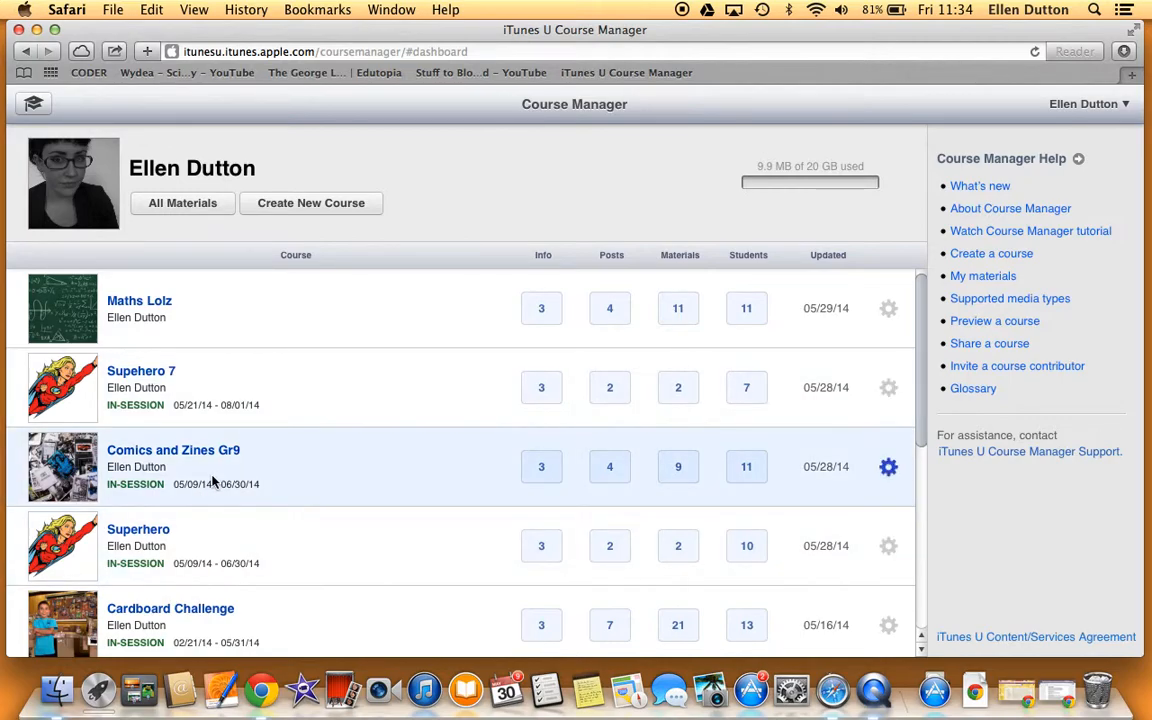
# Step: Look over the course list and bring up the gear actions menu for Maths Lolz
pyautogui.scroll(-5, 216, 481)
pyautogui.scroll(5, 212, 481)
pyautogui.scroll(-5, 212, 481)
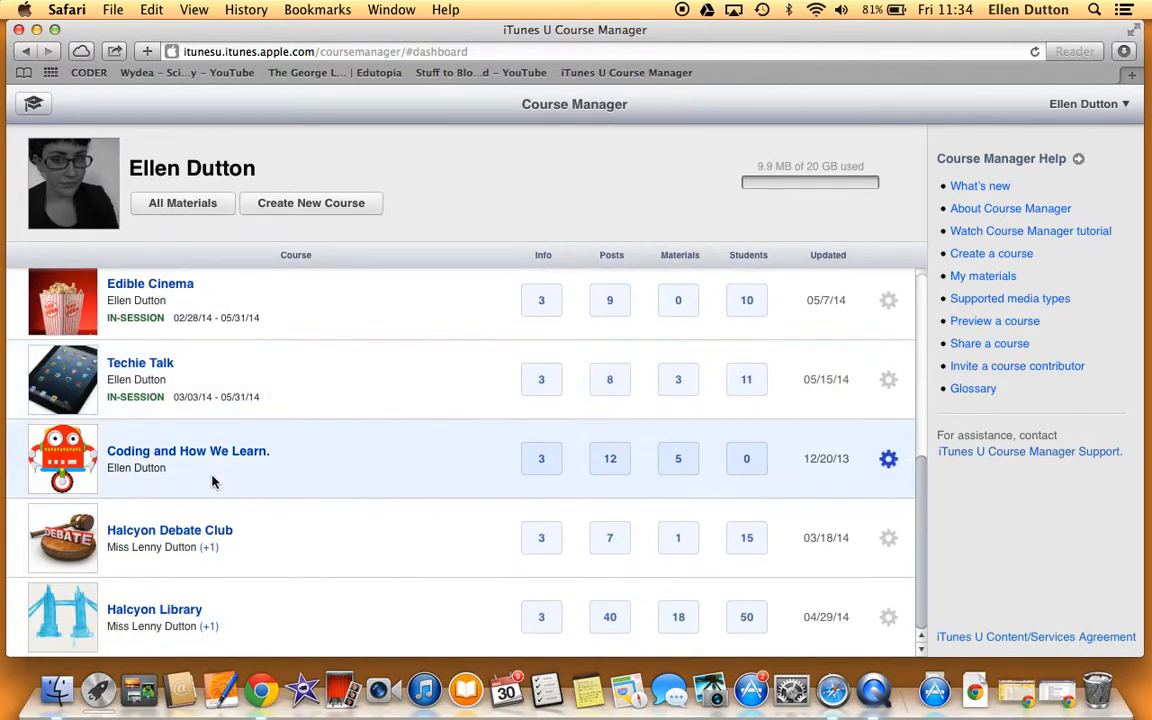
pyautogui.scroll(5, 212, 481)
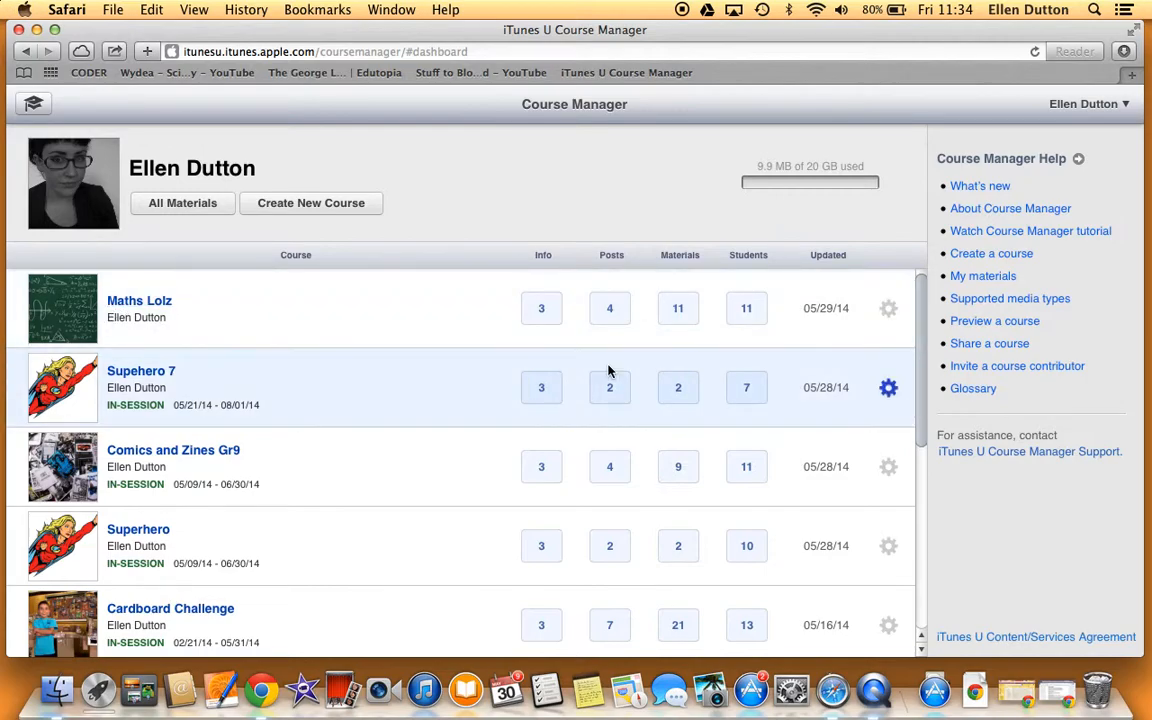
pyautogui.click(888, 312)
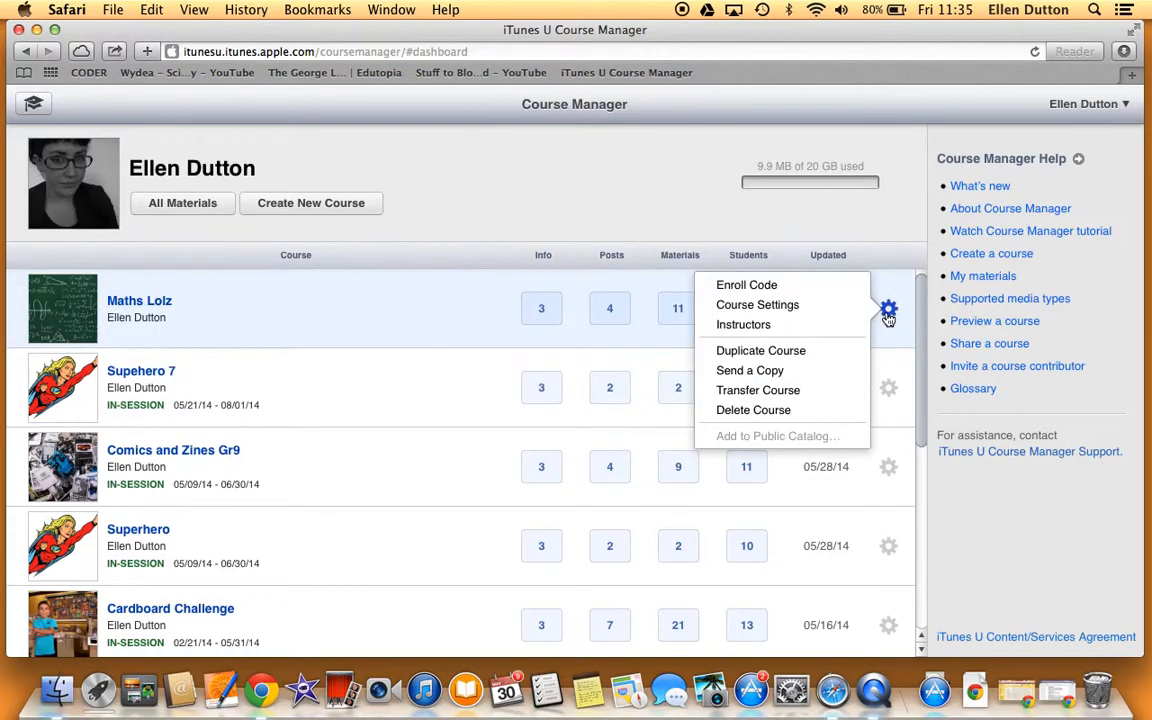
# Step: Look through the Maths Lolz Course Settings, then show its empty Instructors page
pyautogui.click(813, 309)
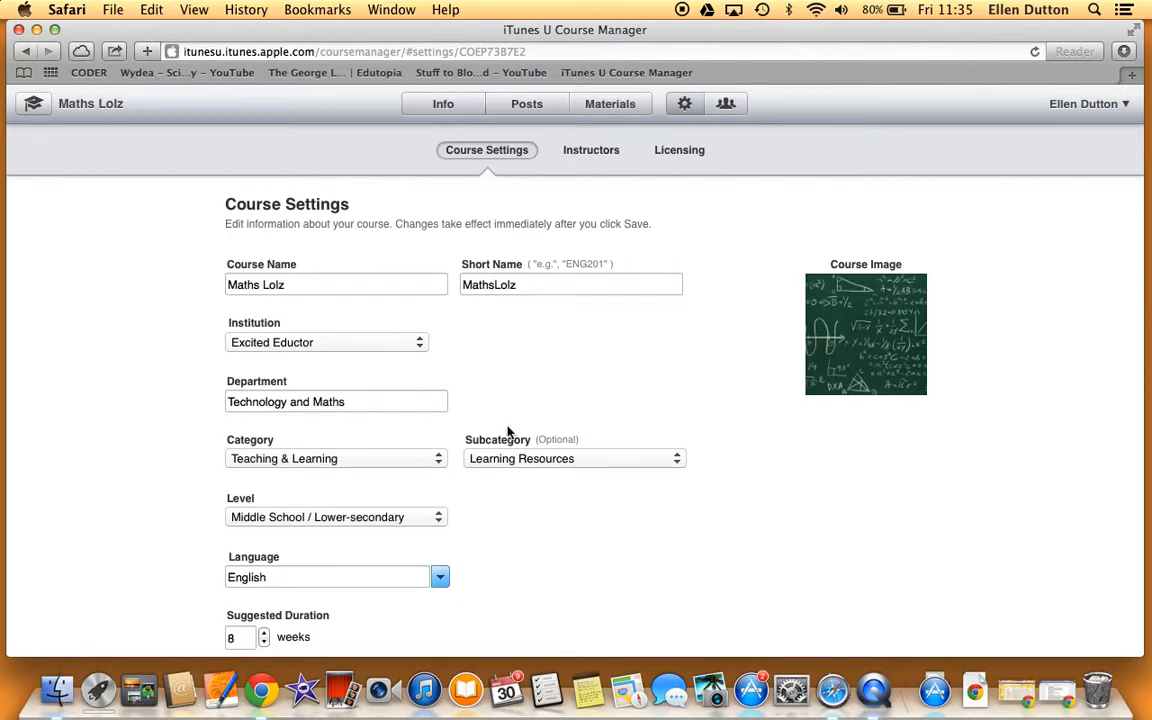
pyautogui.scroll(-5, 508, 432)
pyautogui.scroll(5, 509, 432)
pyautogui.moveTo(876, 302)
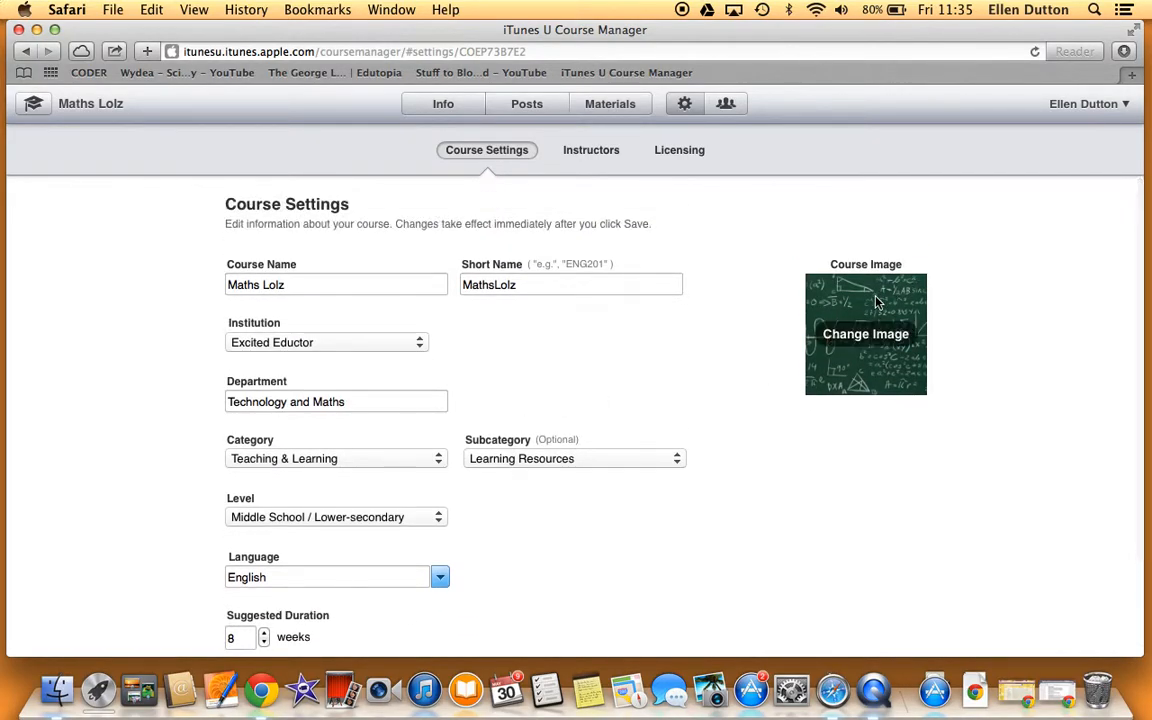
pyautogui.scroll(-3, 506, 360)
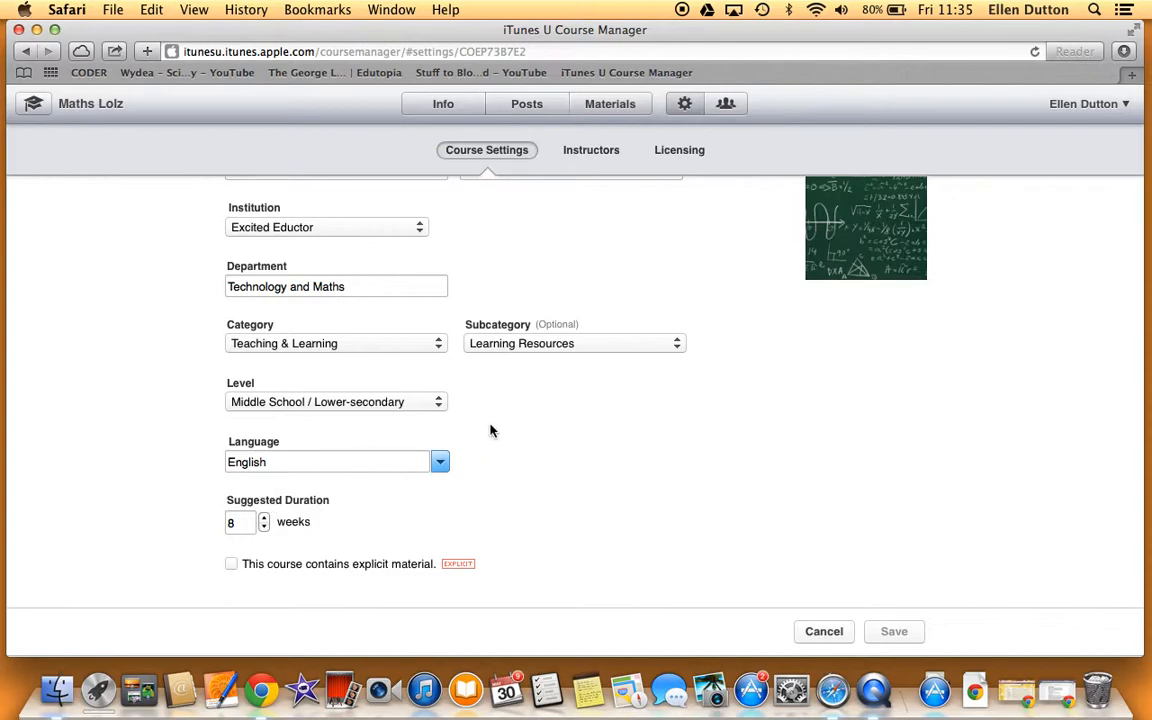
pyautogui.scroll(3, 746, 384)
pyautogui.click(591, 150)
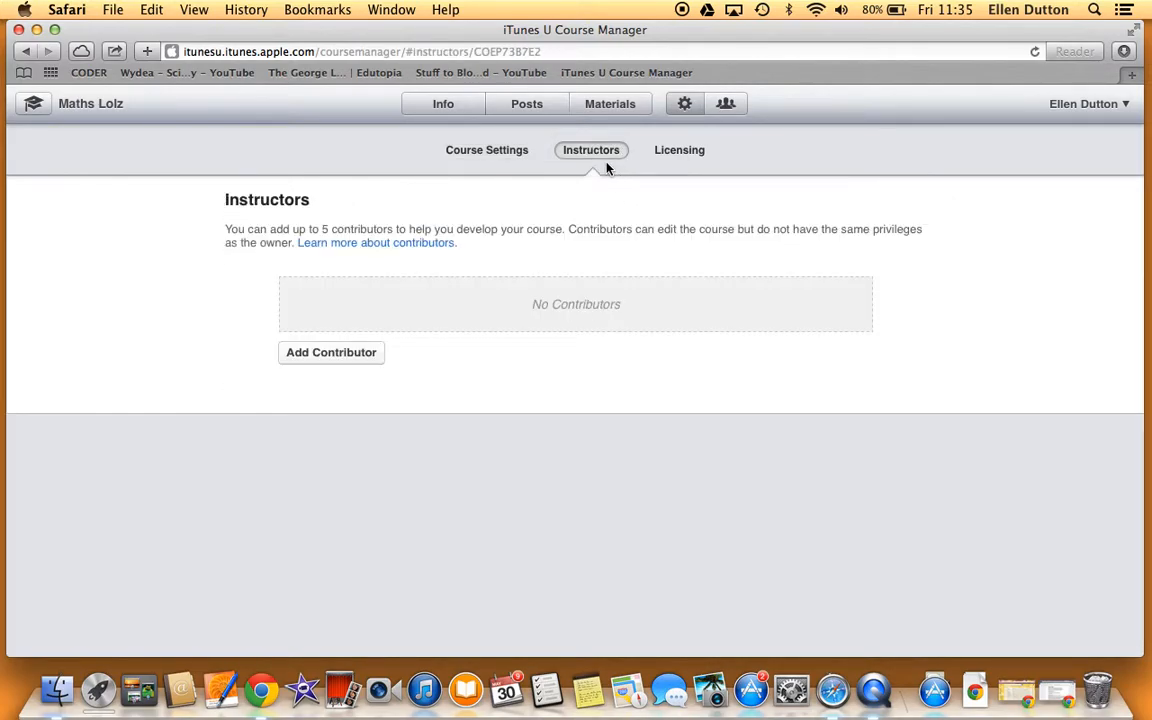
# Step: Invite the maths contributor by their Apple ID, then return to the Info overview
pyautogui.click(331, 352)
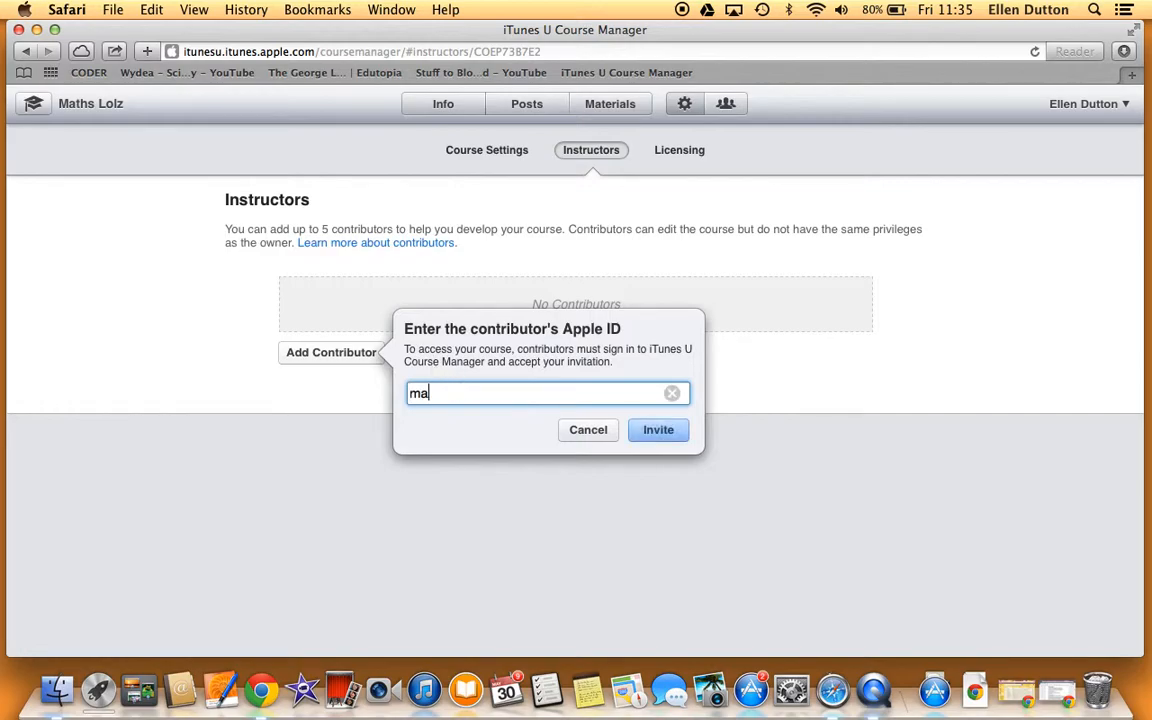
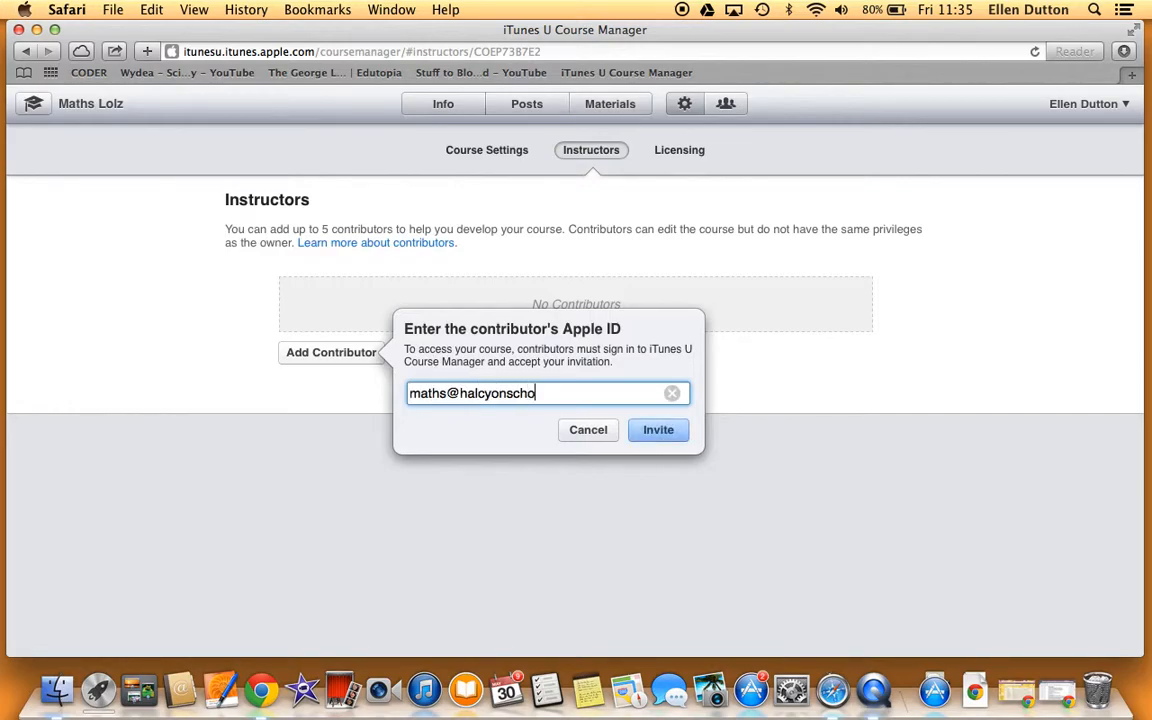
pyautogui.click(661, 437)
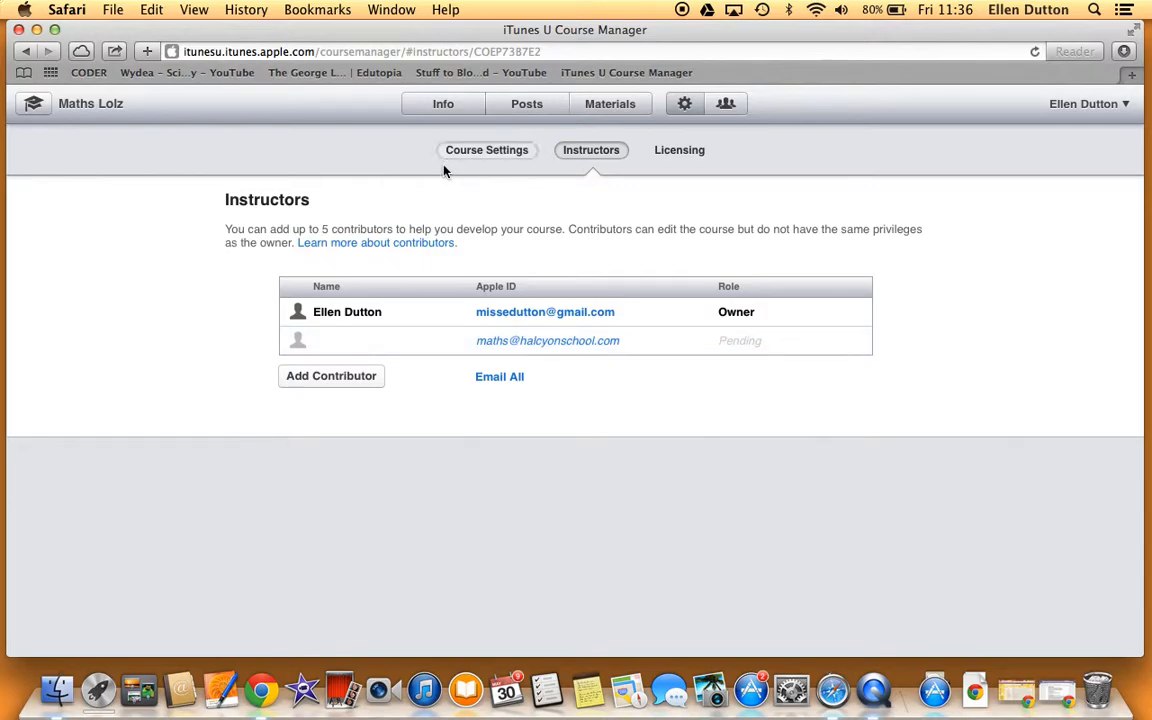
pyautogui.click(434, 113)
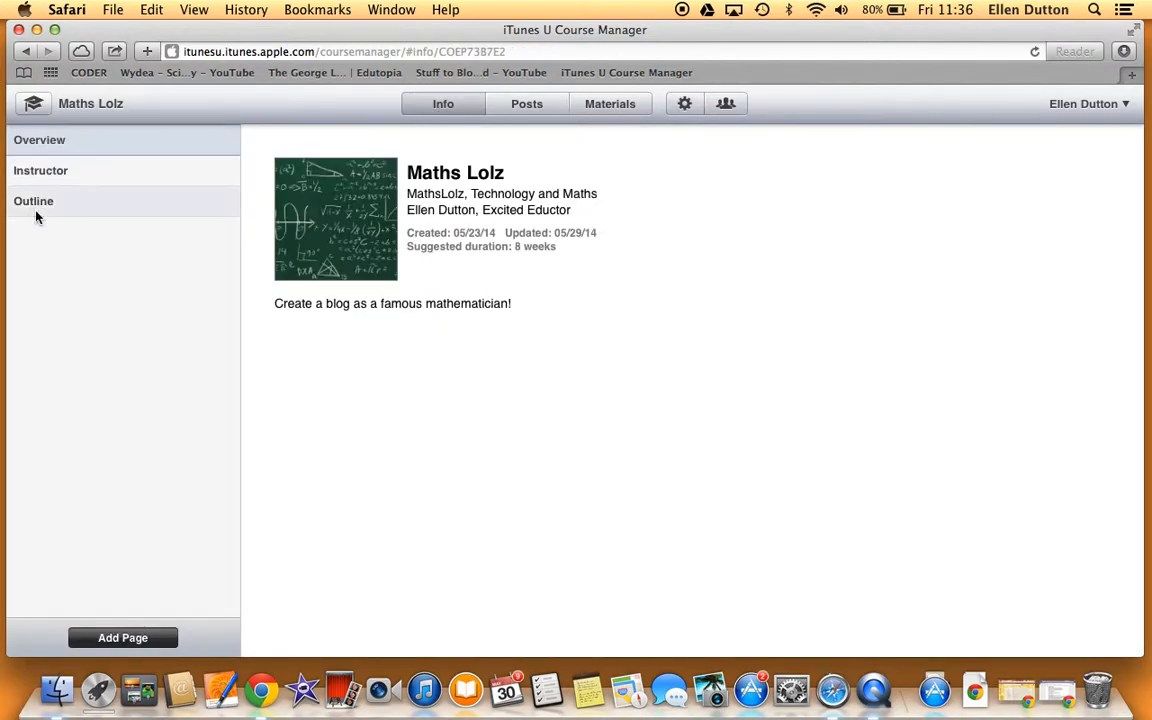
# Step: Reopen Maths Lolz from the dashboard and view its course outline topics
pyautogui.click(33, 104)
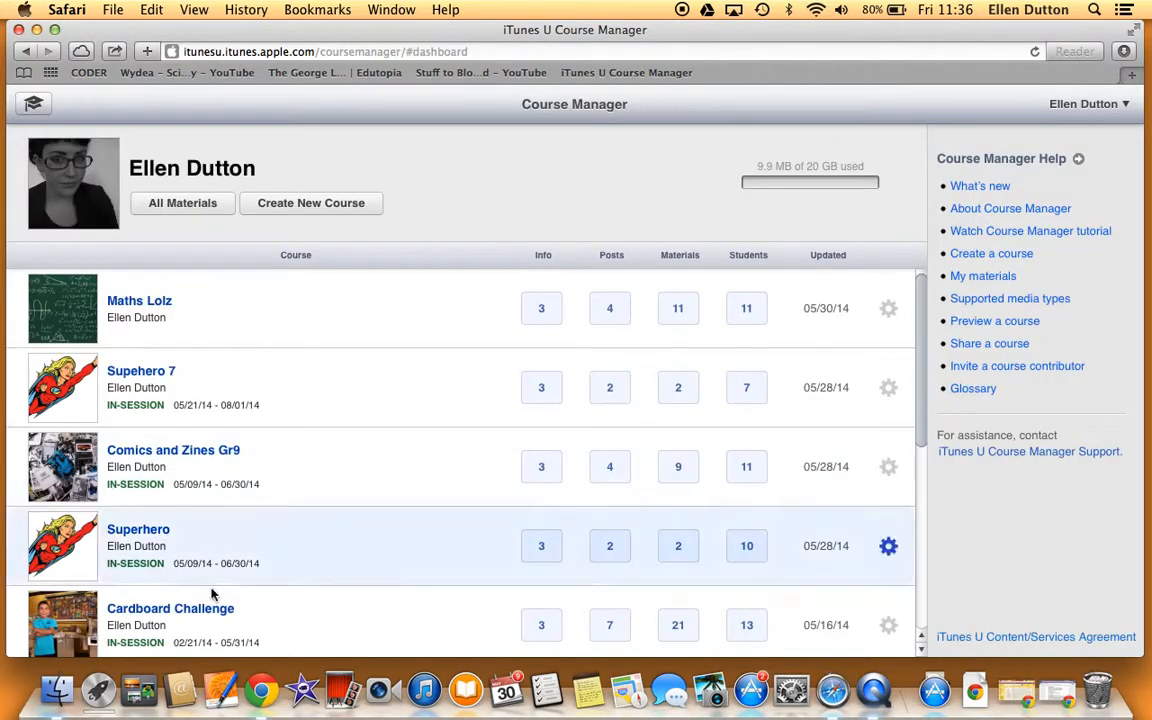
pyautogui.click(139, 313)
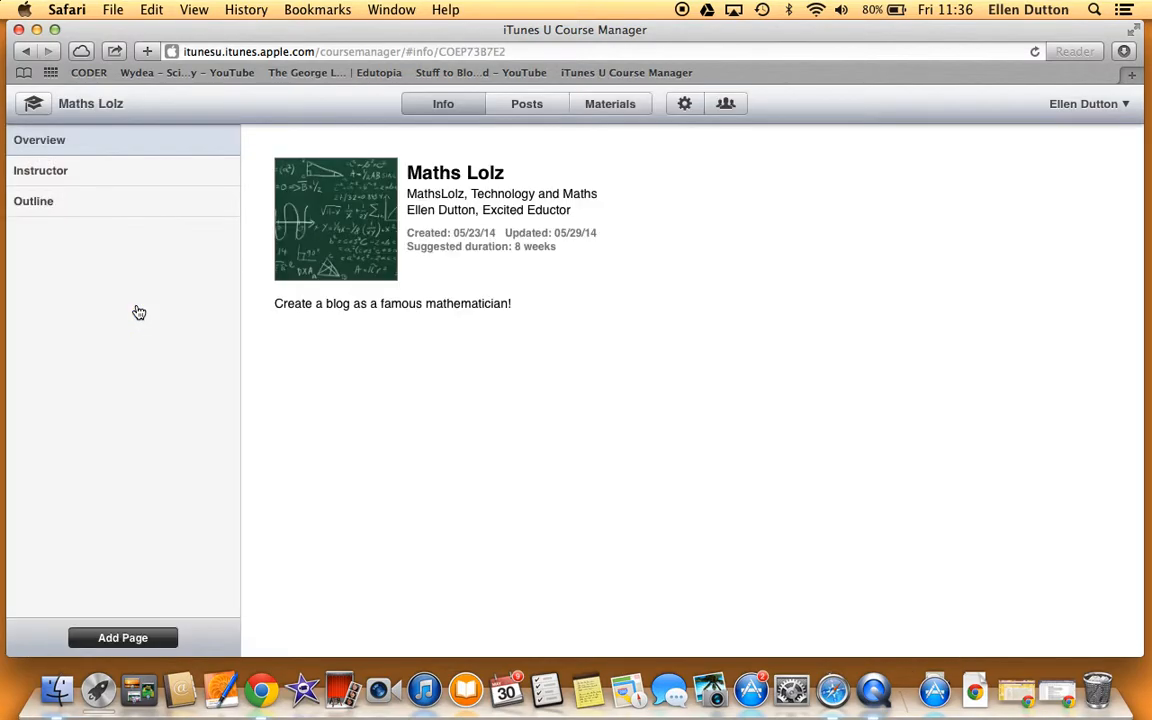
pyautogui.click(535, 104)
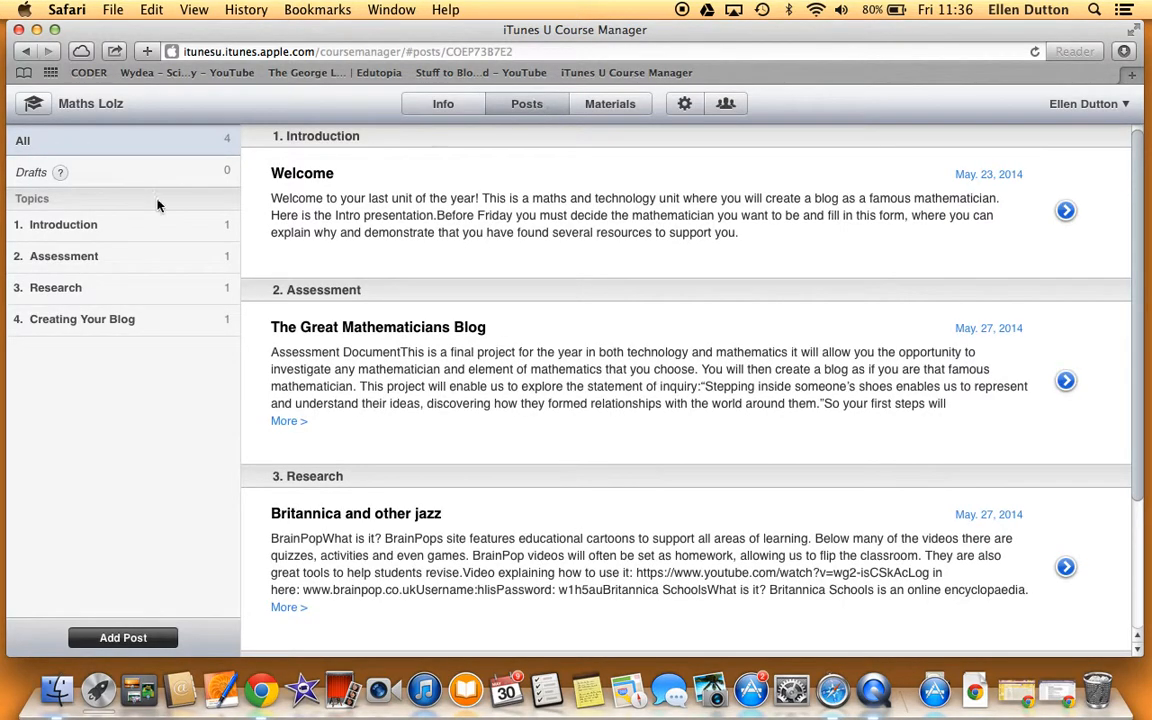
pyautogui.click(435, 104)
pyautogui.click(41, 202)
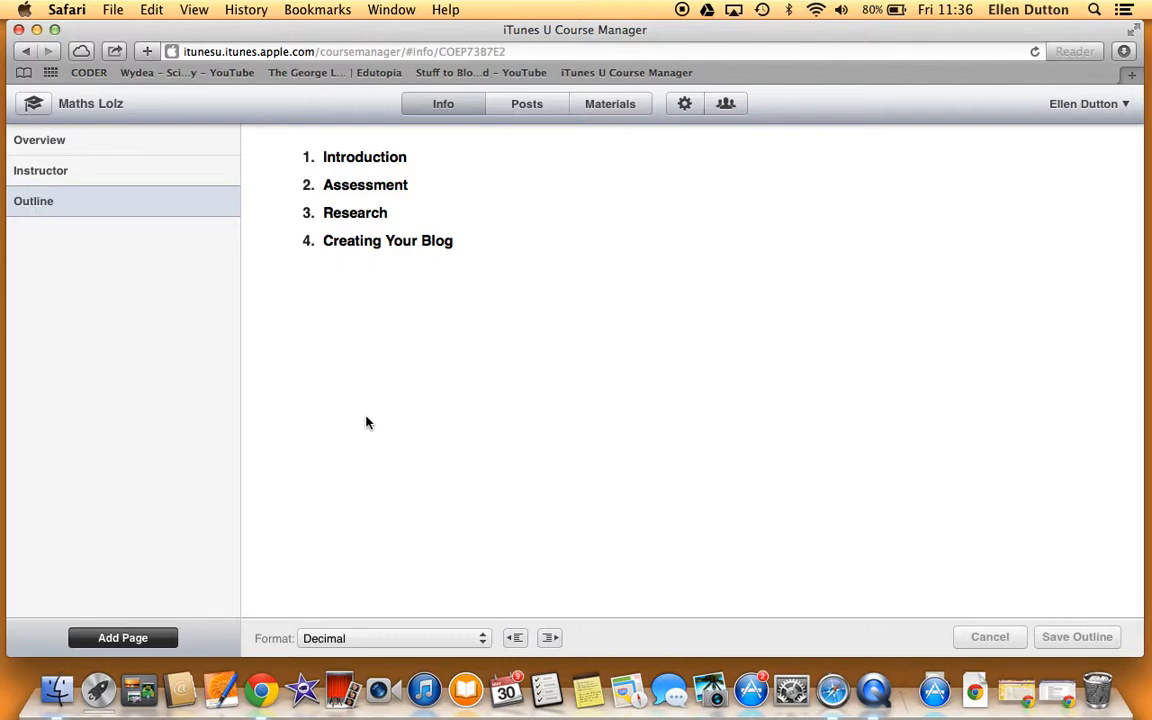
# Step: Add a trial fifth outline item 'ndodn', delete it, and leave for Posts discarding changes
pyautogui.click(475, 245)
pyautogui.press('Return')
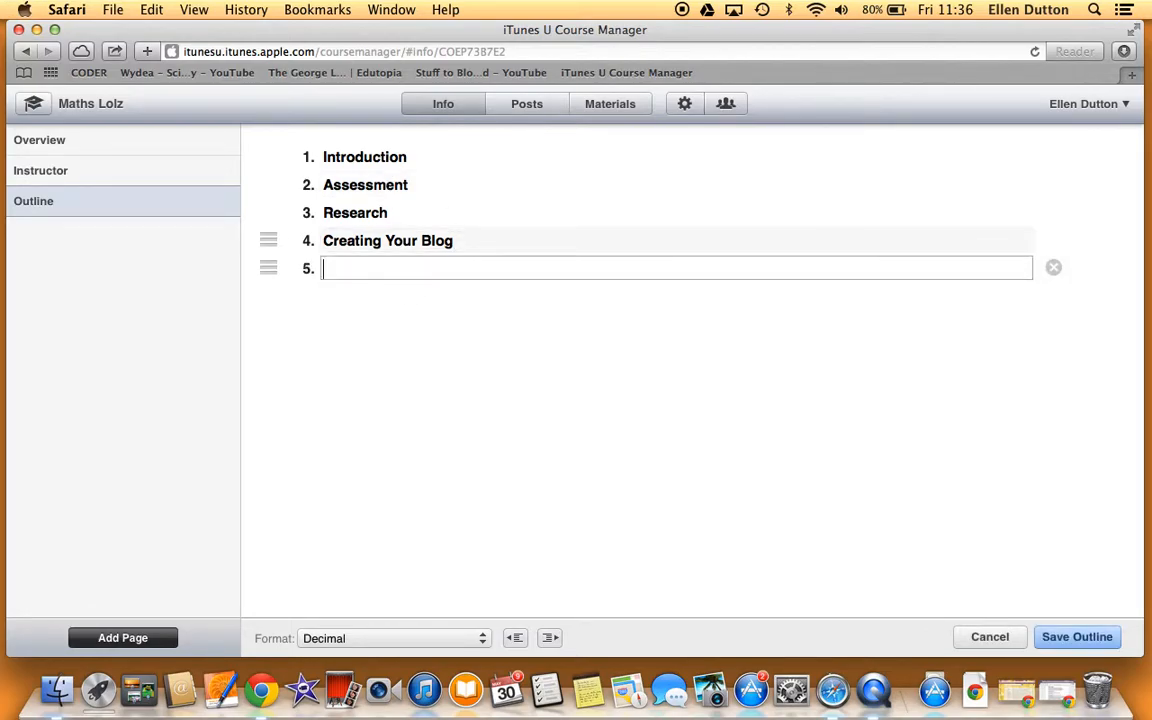
pyautogui.write('ndodn')
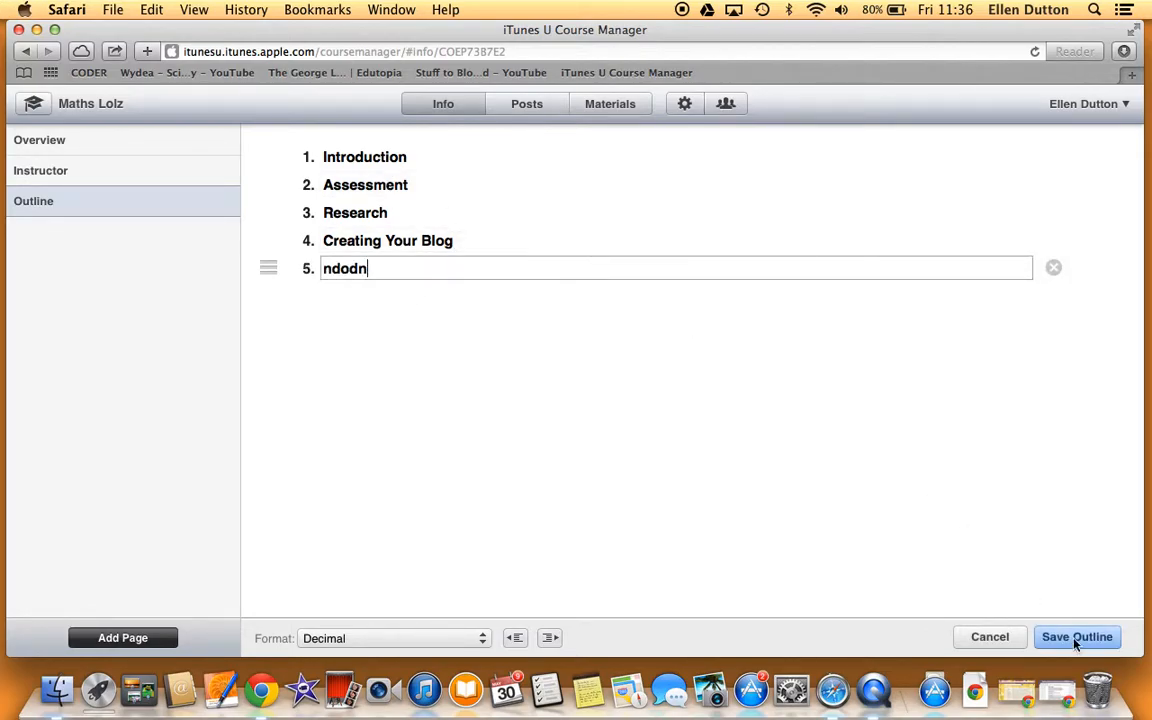
pyautogui.click(1053, 268)
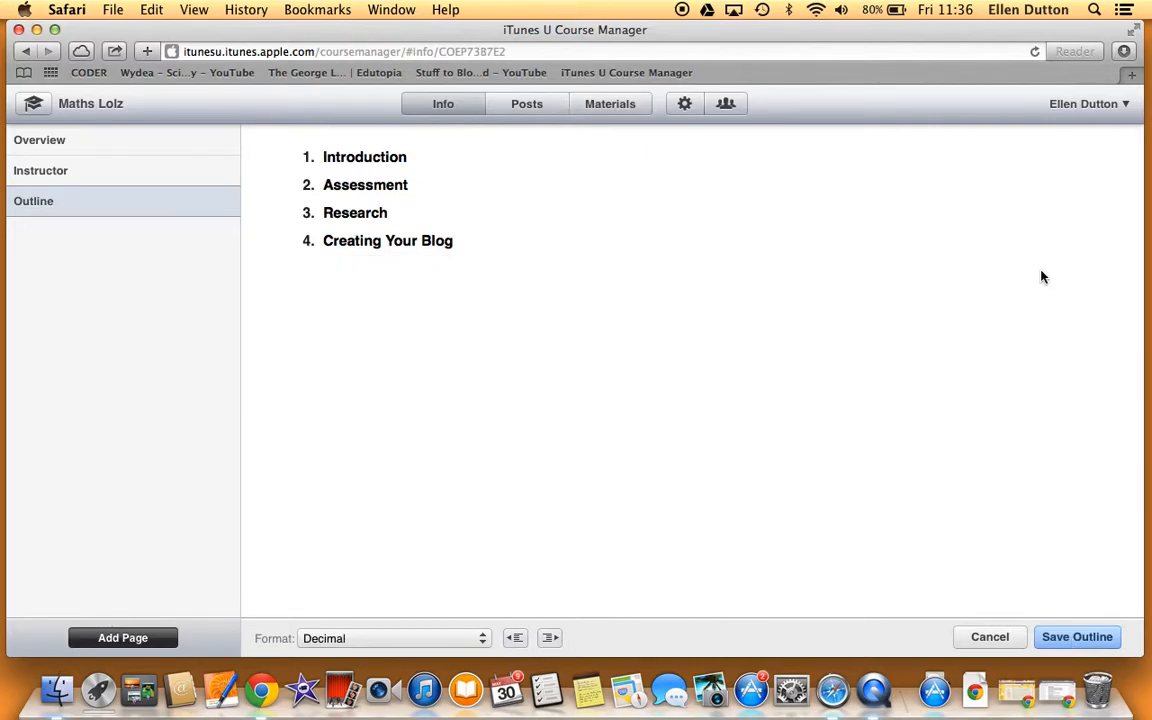
pyautogui.click(533, 113)
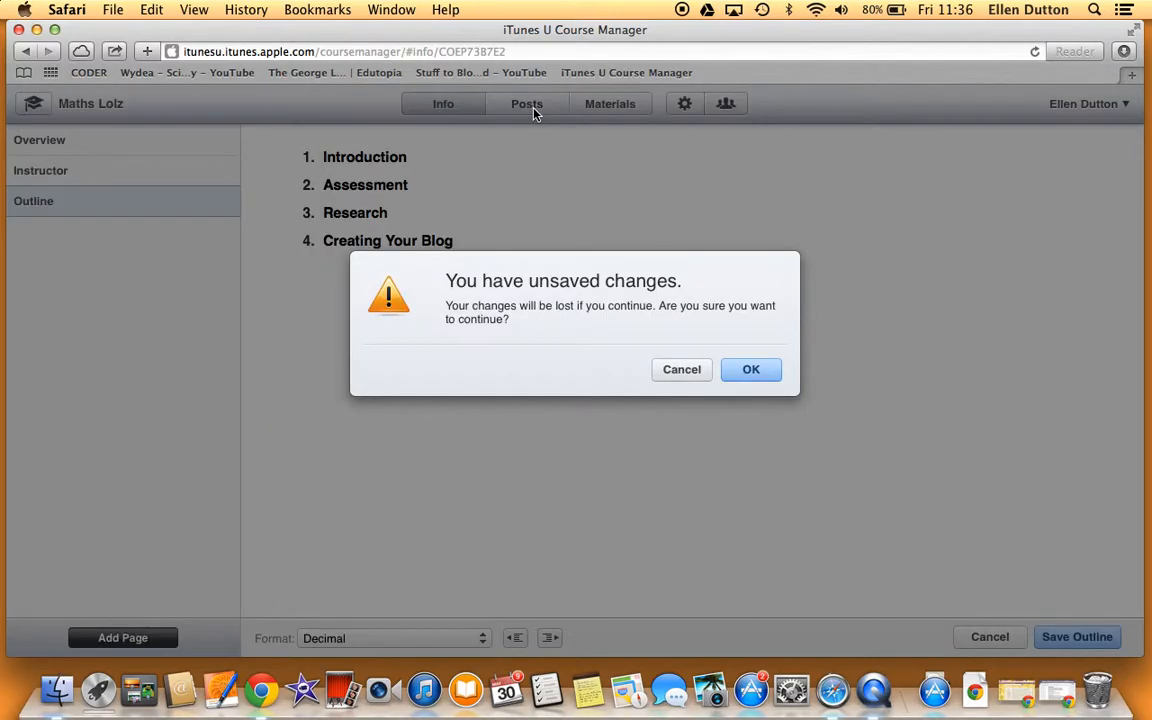
pyautogui.press('Return')
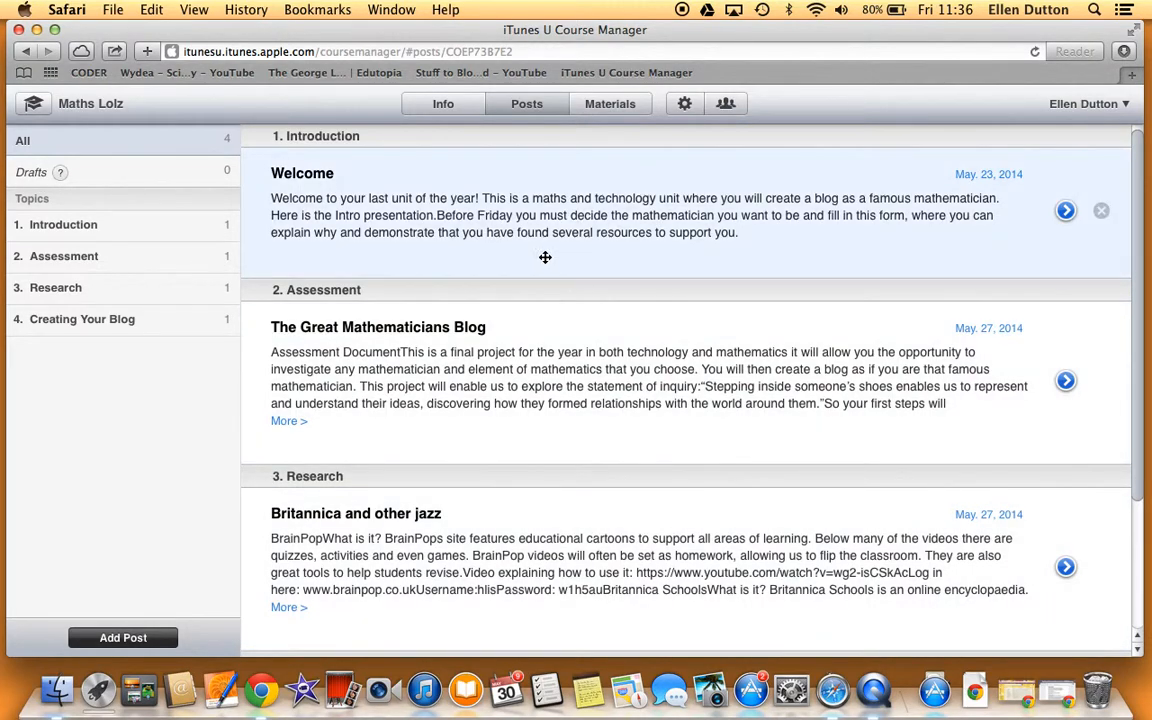
# Step: Review the Introduction topic's Welcome post and the outline, then filter posts to Creating Your Blog
pyautogui.click(212, 222)
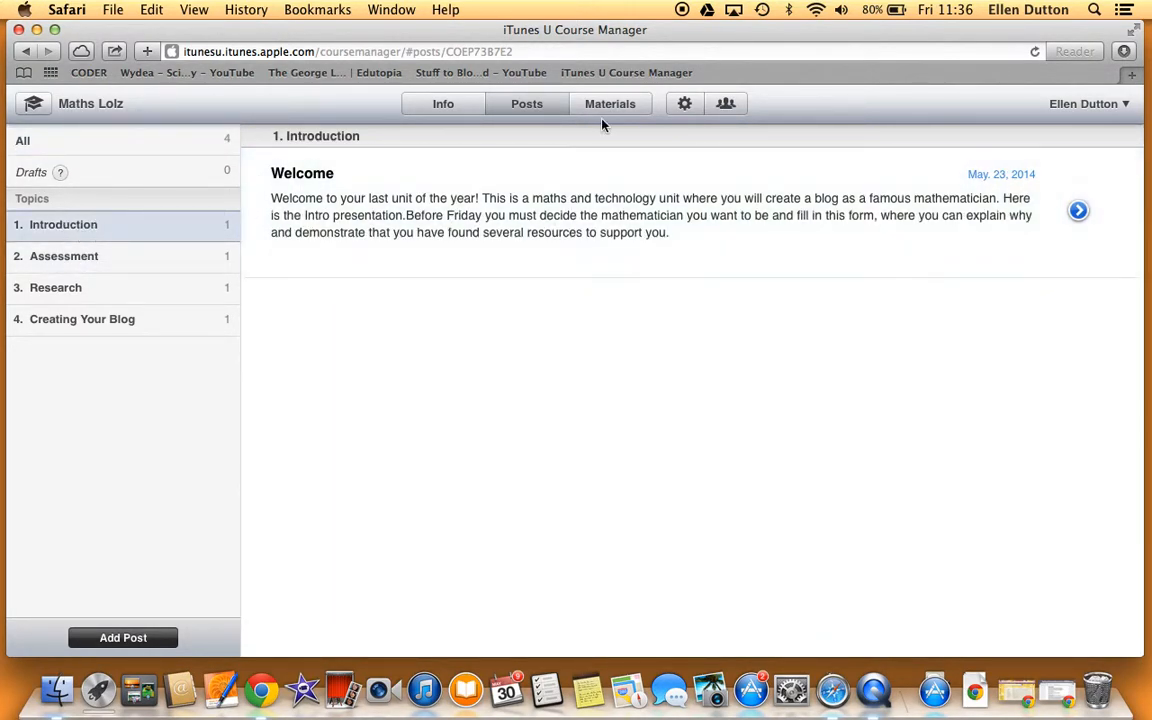
pyautogui.click(1078, 212)
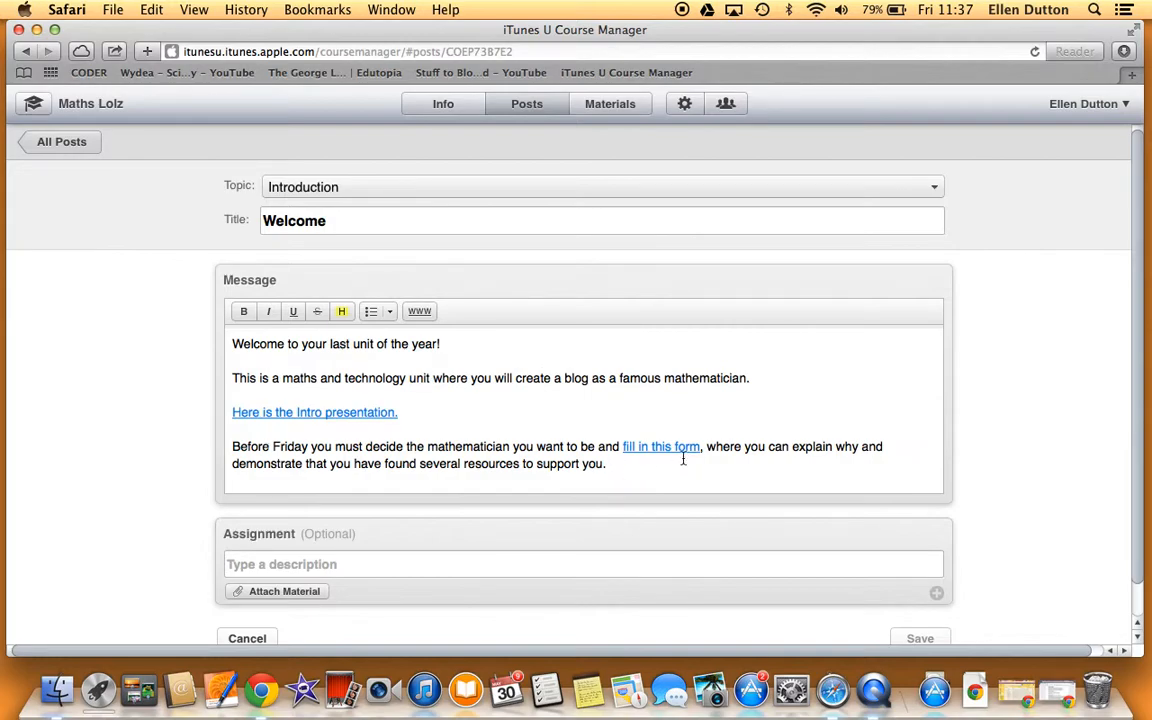
pyautogui.click(443, 103)
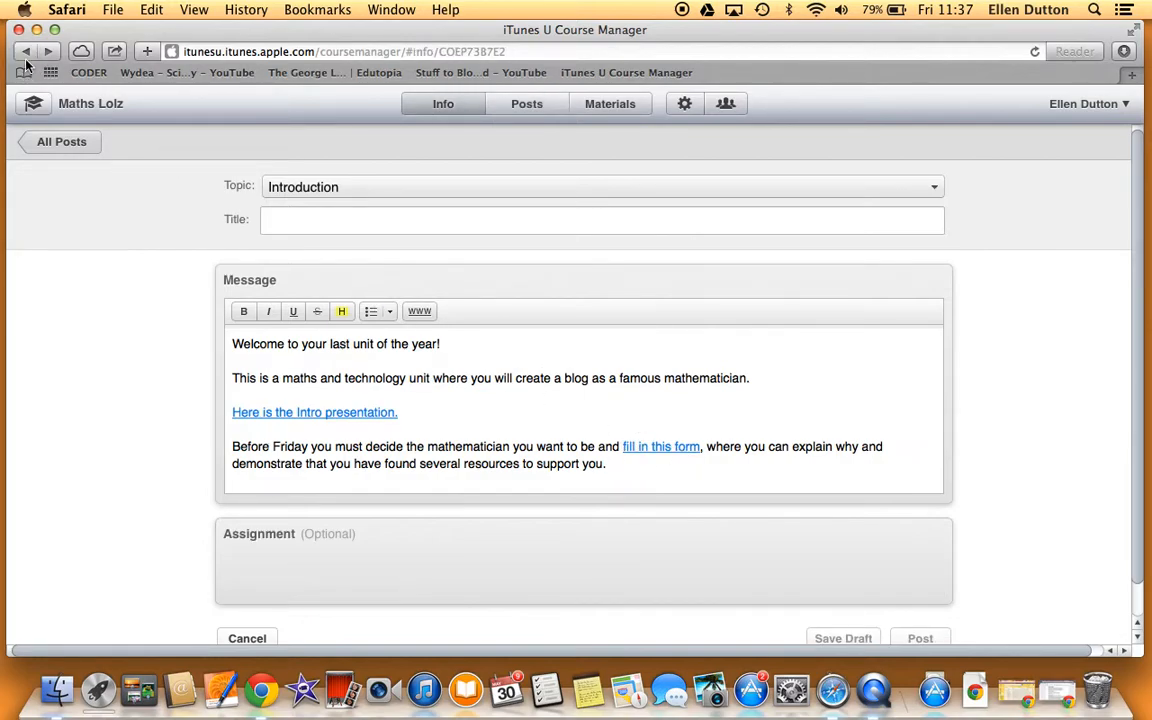
pyautogui.click(335, 241)
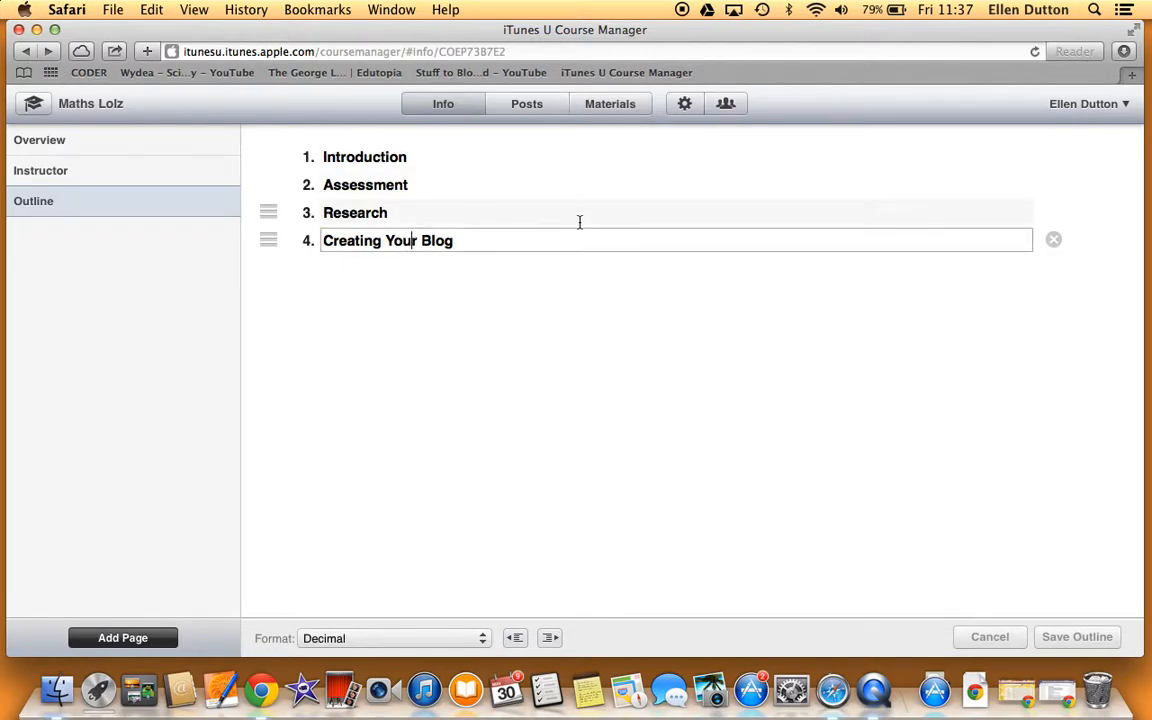
pyautogui.click(527, 104)
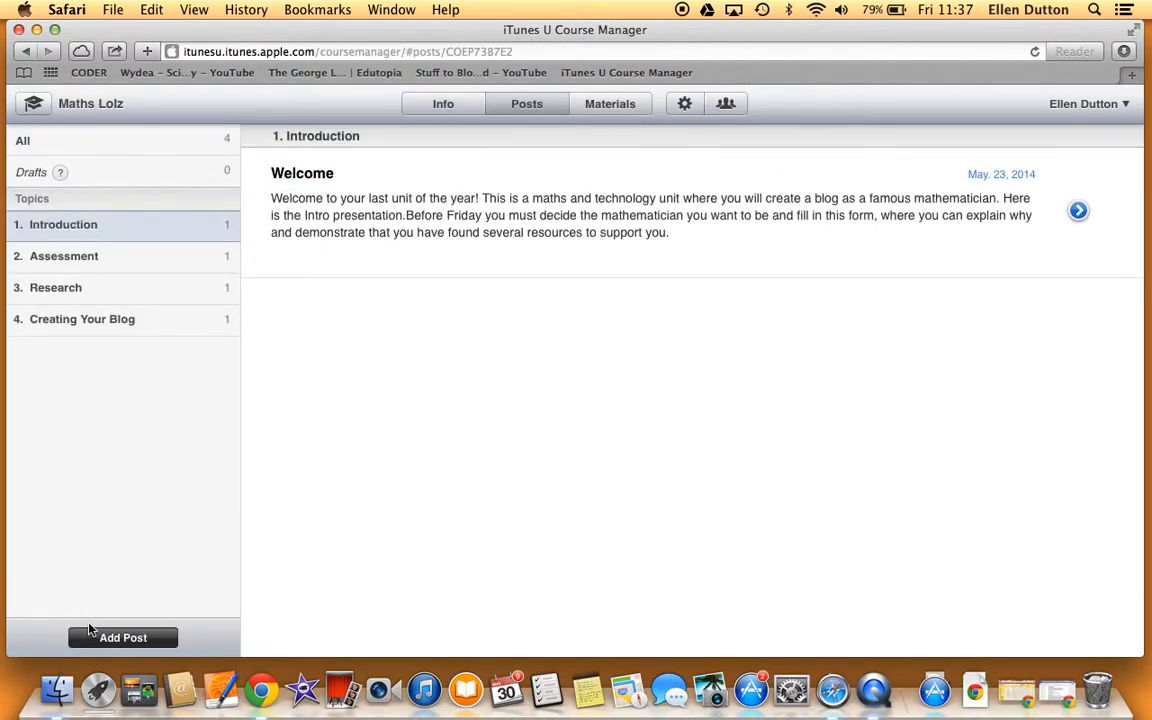
pyautogui.click(95, 319)
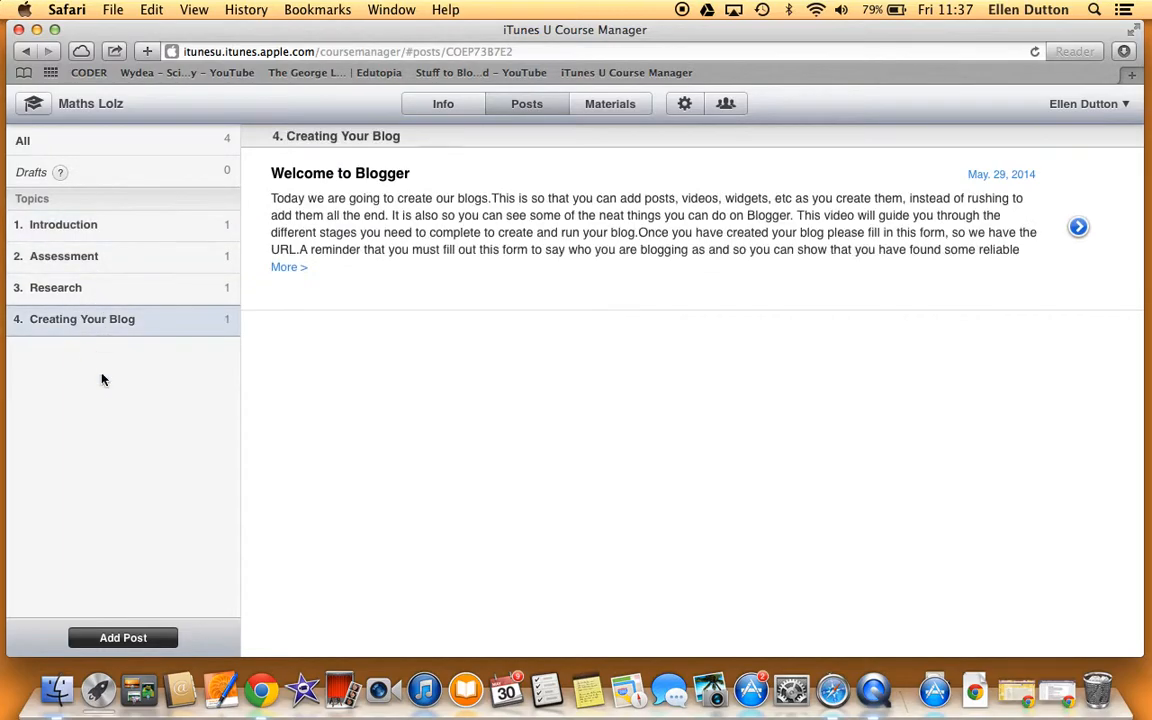
# Step: Create a new post titled 'Example' in the Creating Your Blog topic
pyautogui.click(155, 647)
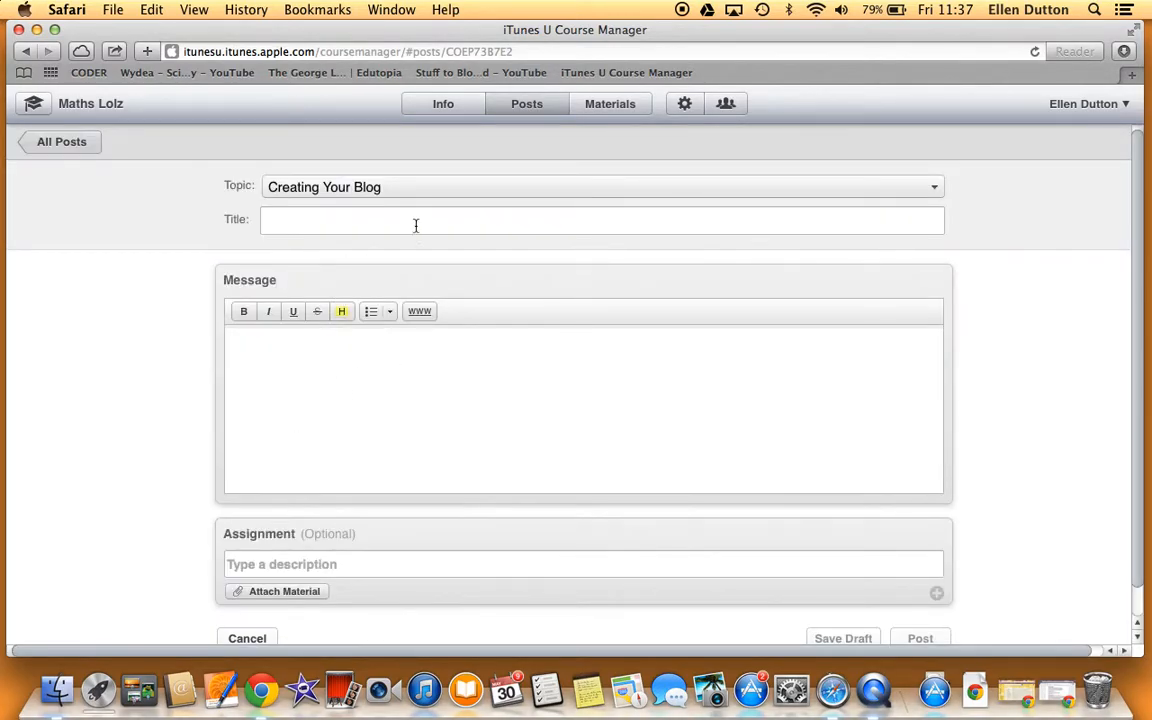
pyautogui.click(431, 228)
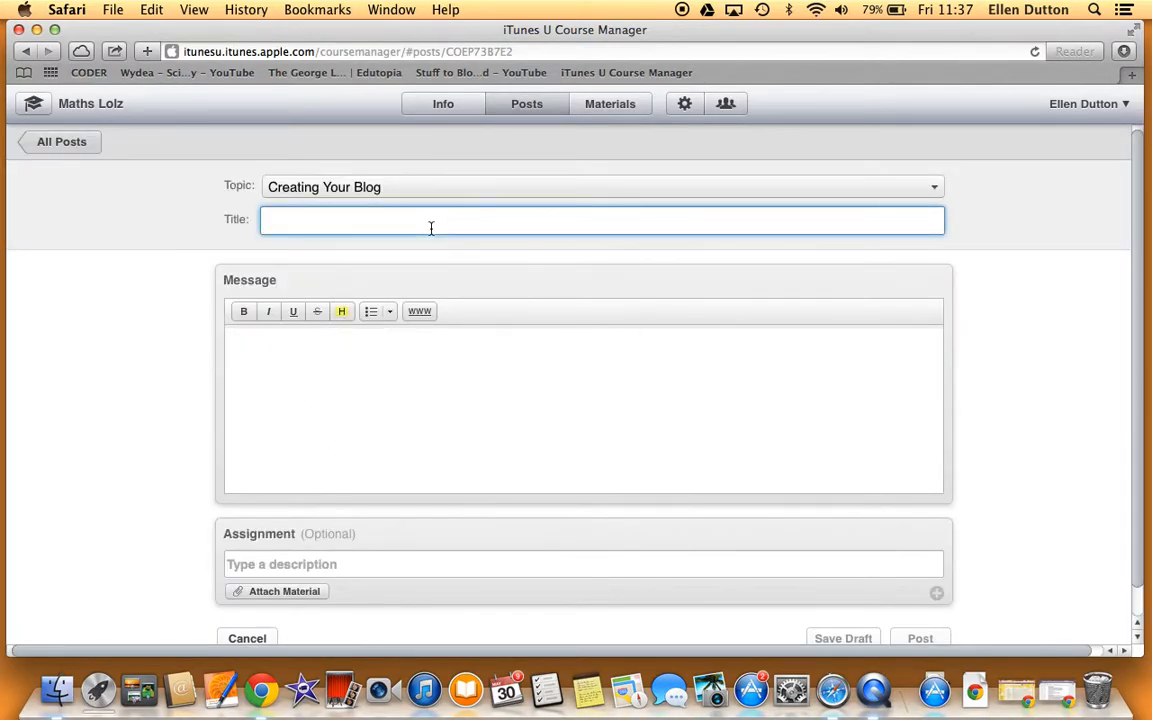
pyautogui.write('Example')
# Step: Write 'dfgdgdbg' and 'fsg' on two lines, bolding dfgdgd and italicising fsg, and show the link fields
pyautogui.click(390, 398)
pyautogui.write('dfgdgdbg')
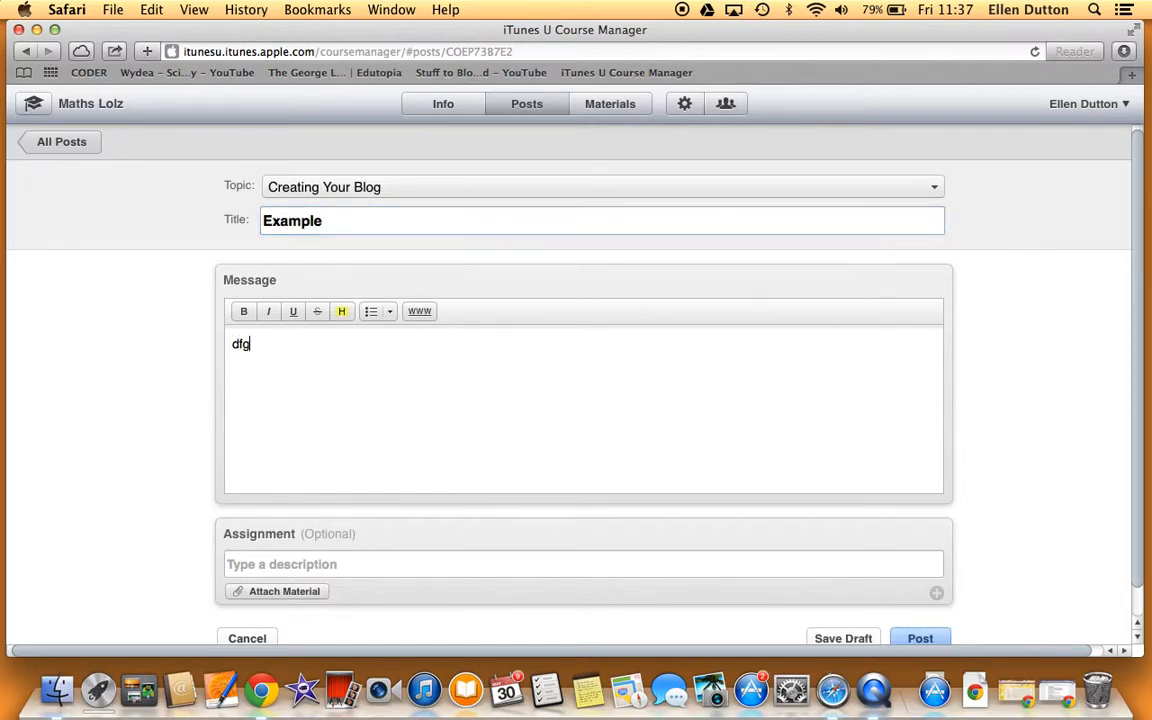
pyautogui.press('Return')
pyautogui.write('fsg')
pyautogui.moveTo(275, 344); pyautogui.dragTo(188, 342)
pyautogui.click(244, 311)
pyautogui.moveTo(278, 378); pyautogui.dragTo(295, 346)
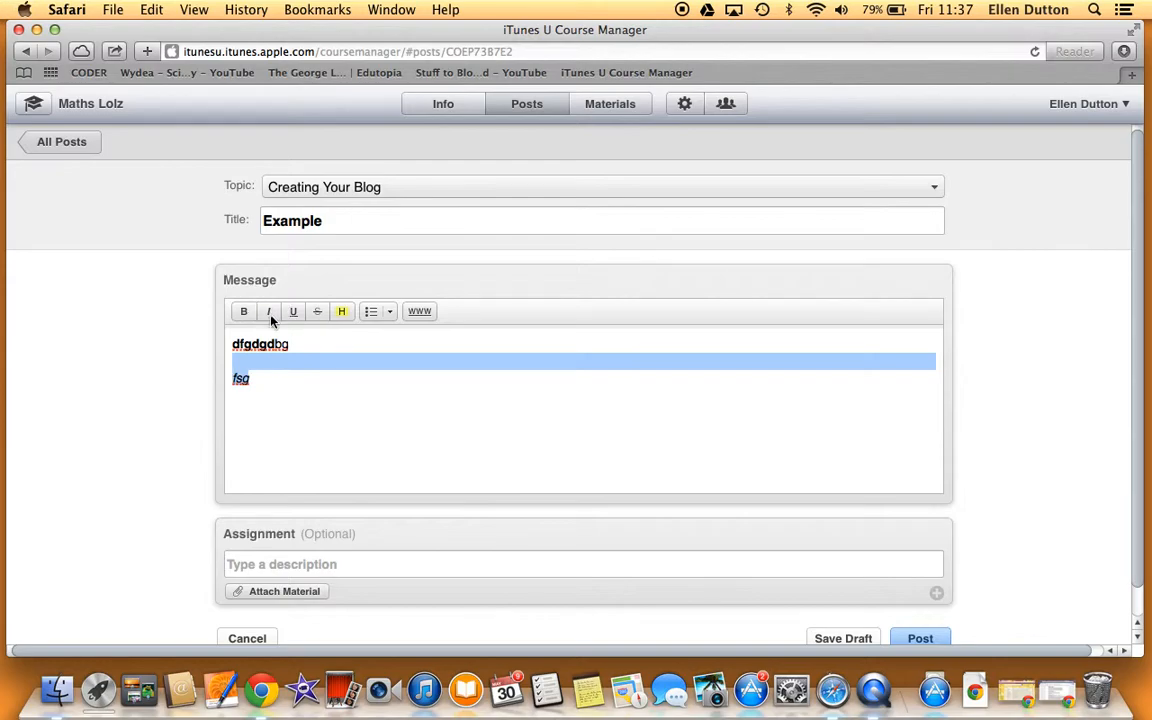
pyautogui.click(270, 312)
pyautogui.click(342, 346)
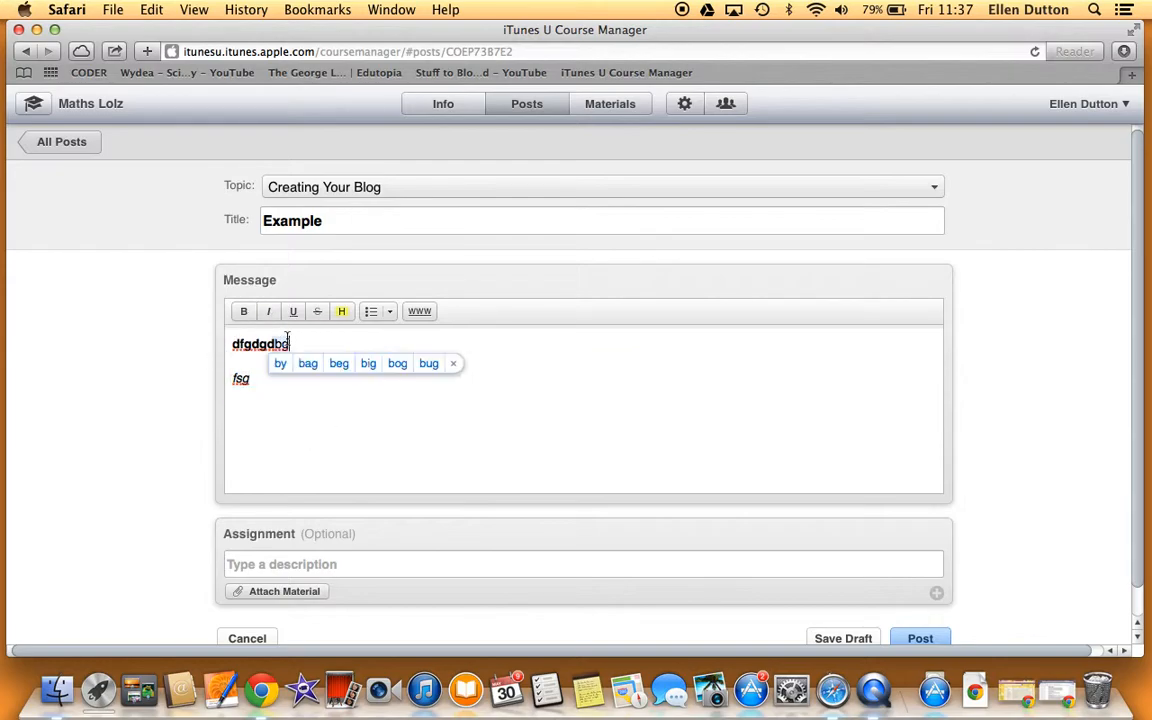
pyautogui.click(414, 314)
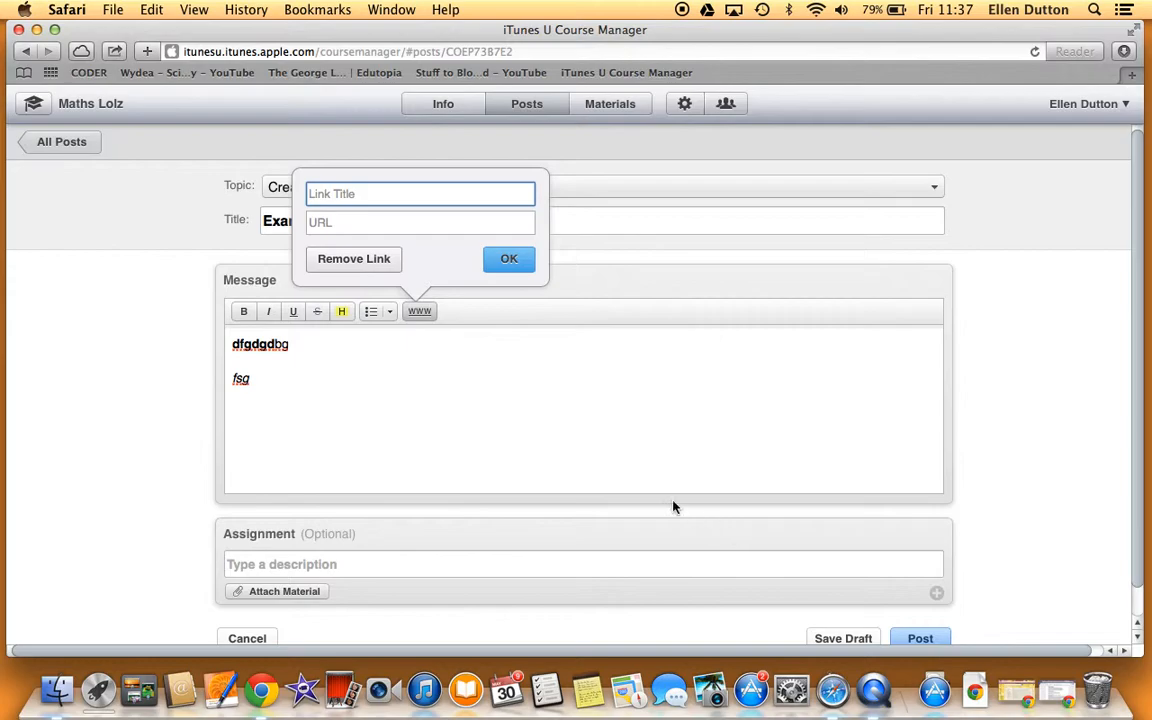
# Step: Enter the assignment description 'Finish your Blog now!', then cancel the unsaved post
pyautogui.click(337, 564)
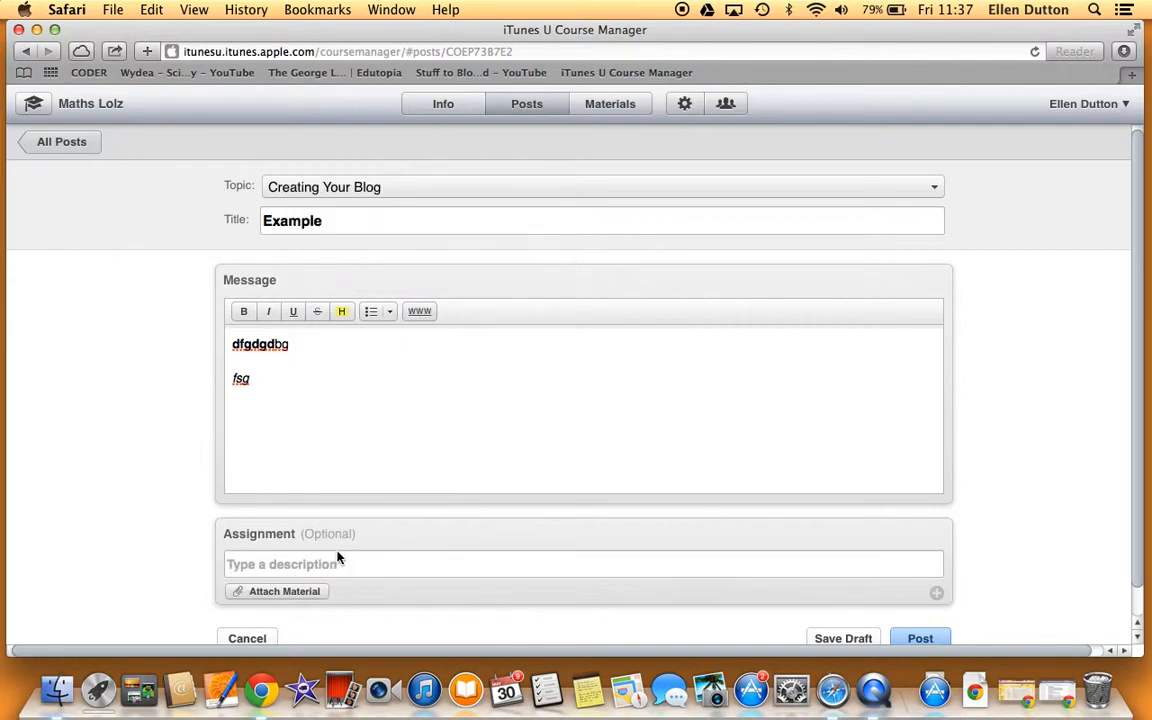
pyautogui.write('Finish yo')
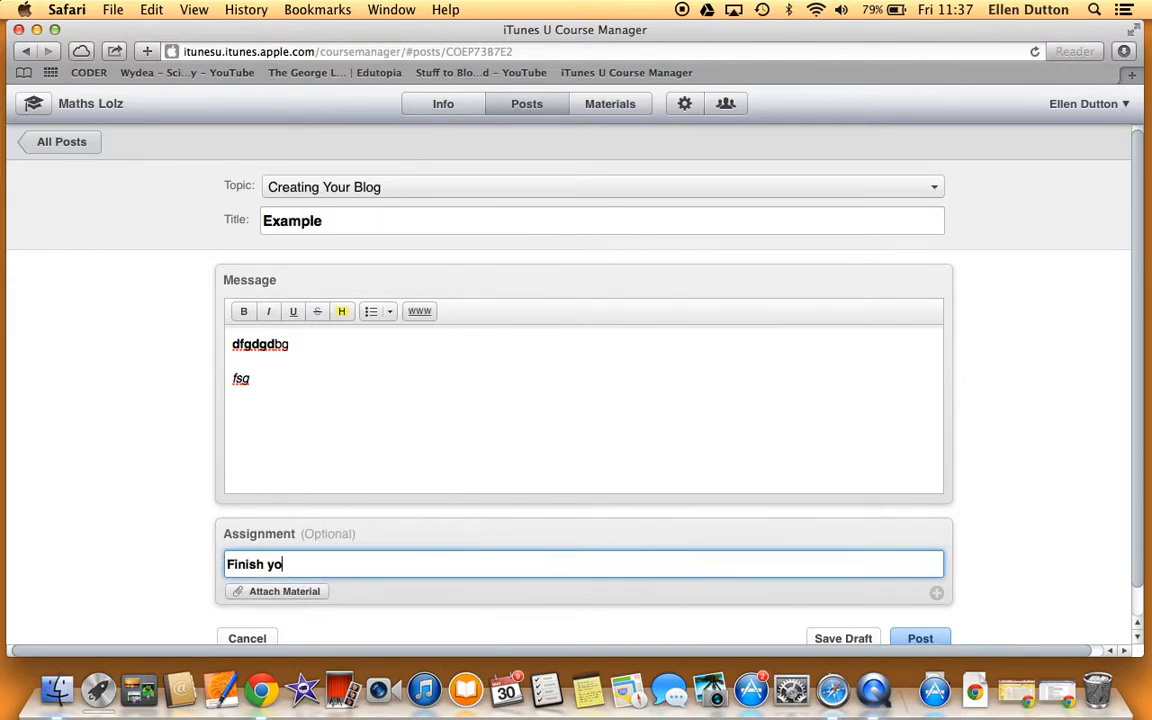
pyautogui.write('ur Blog now!')
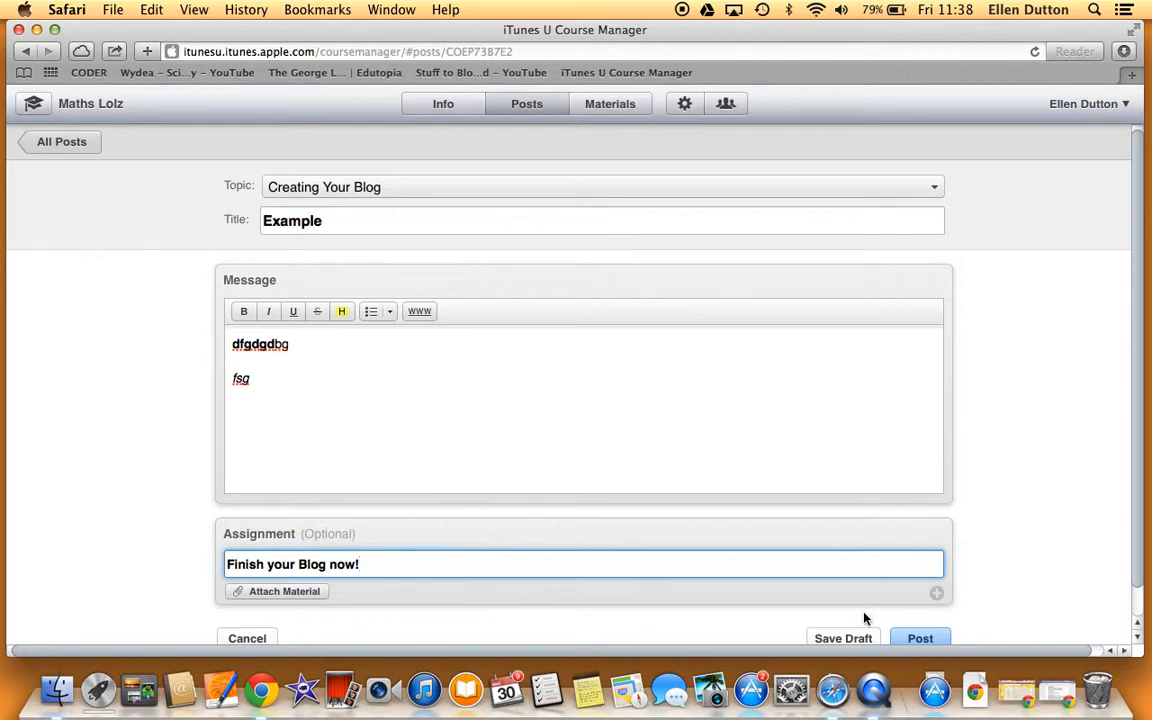
pyautogui.scroll(-1, 866, 635)
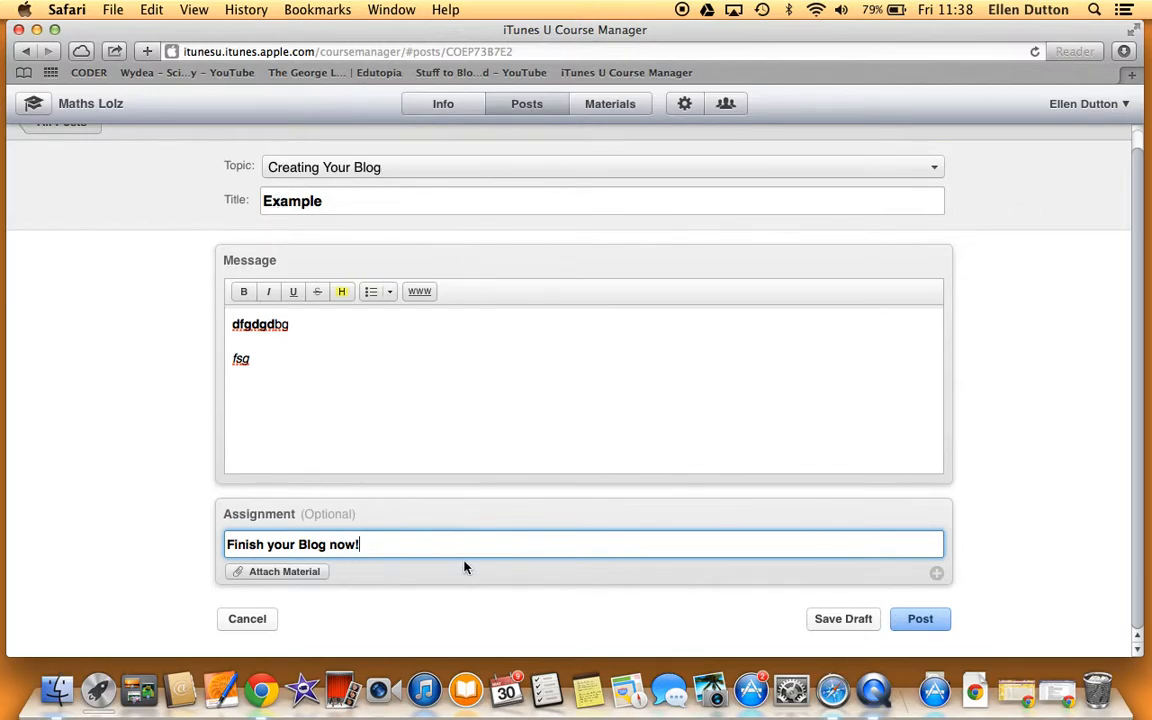
pyautogui.click(252, 619)
# Step: Confirm discarding the Example post and switch to the Maths Lolz Materials list
pyautogui.click(760, 370)
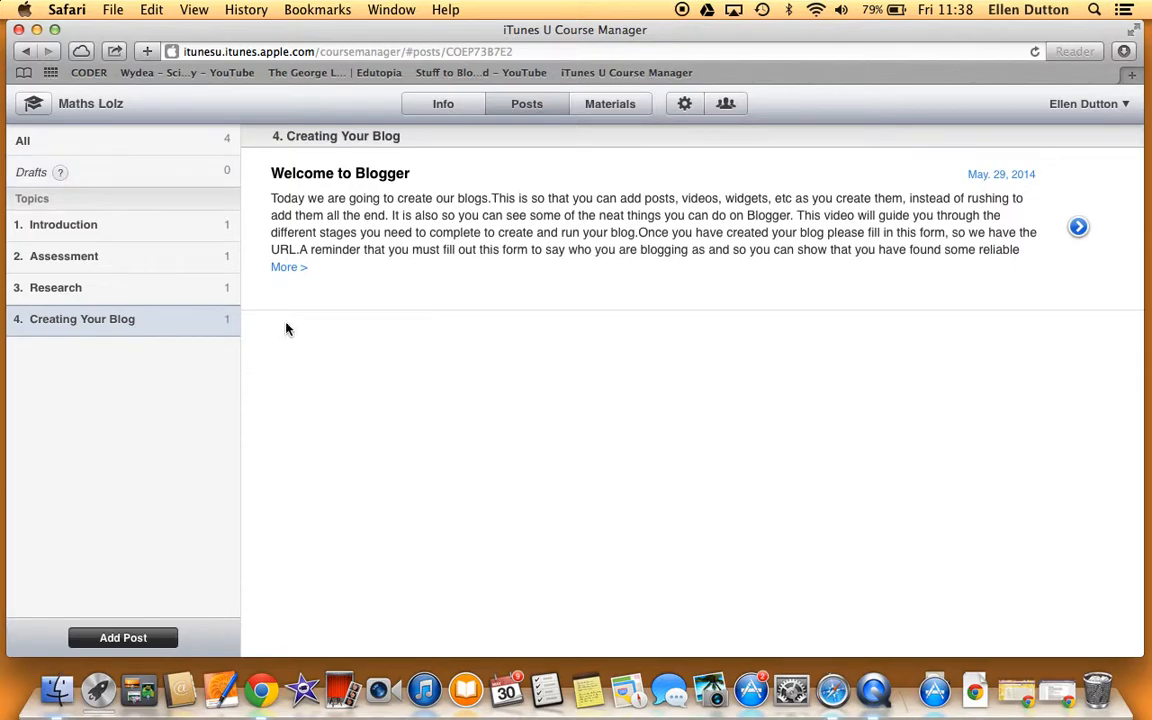
pyautogui.click(598, 112)
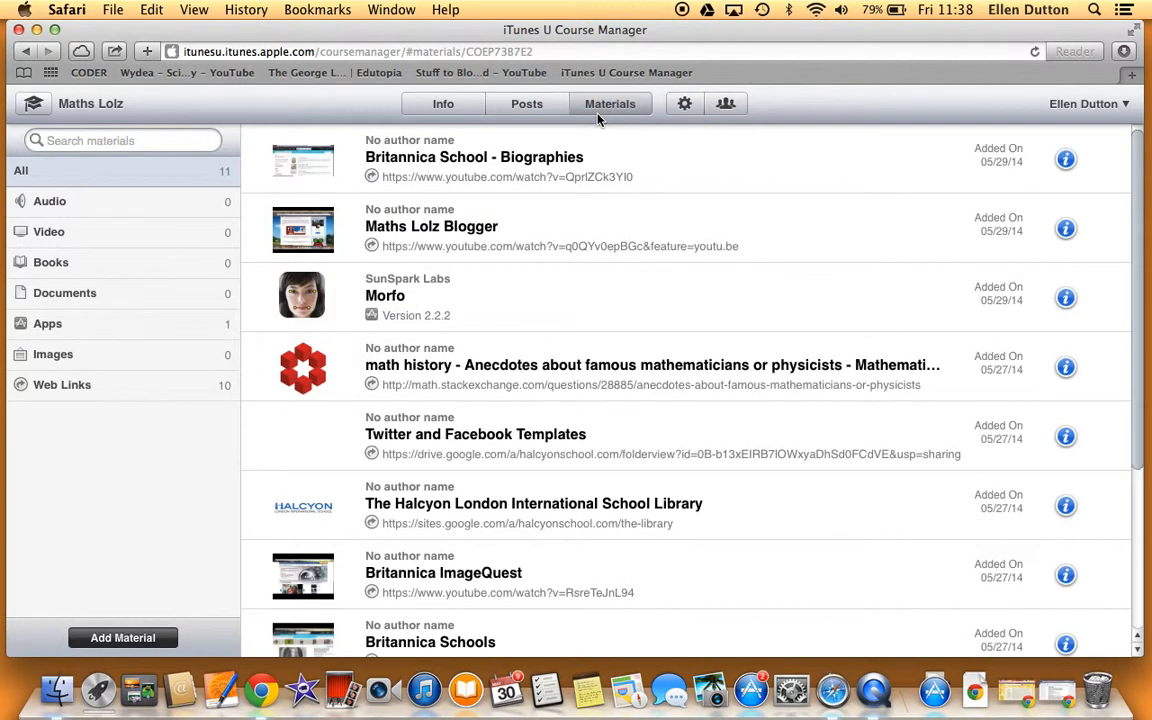
# Step: Scroll through the 11 existing materials and bring up the Add Material source choices
pyautogui.scroll(-5, 555, 453)
pyautogui.scroll(5, 555, 525)
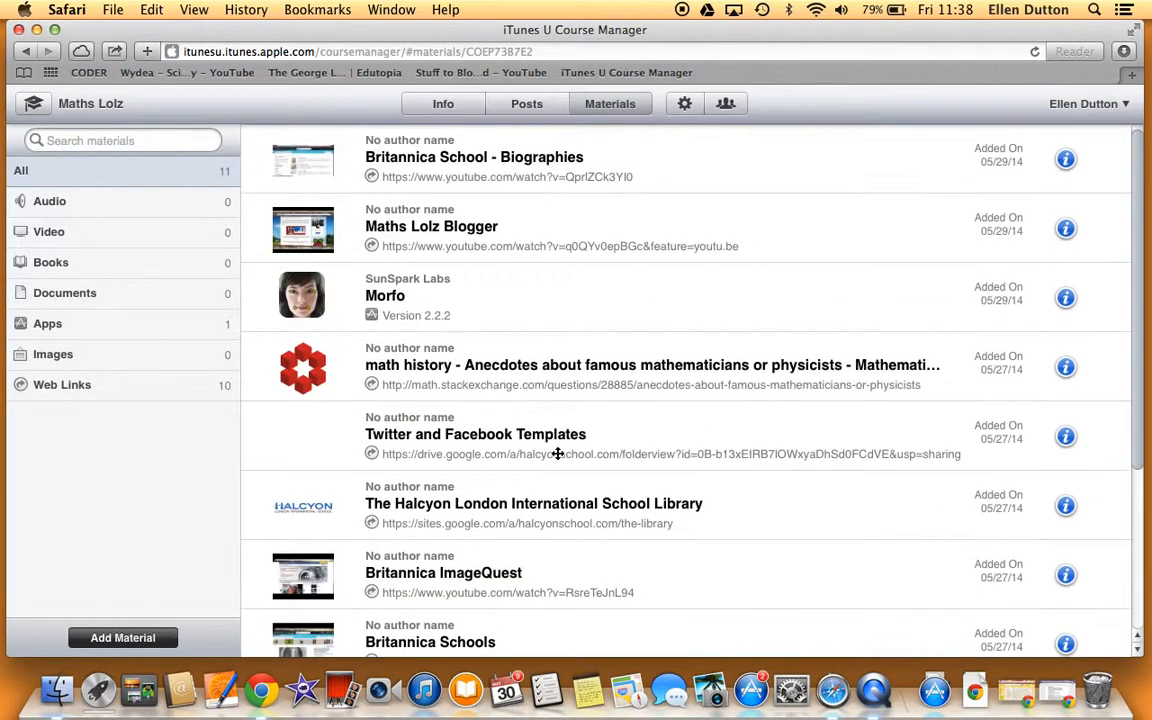
pyautogui.scroll(-3, 376, 414)
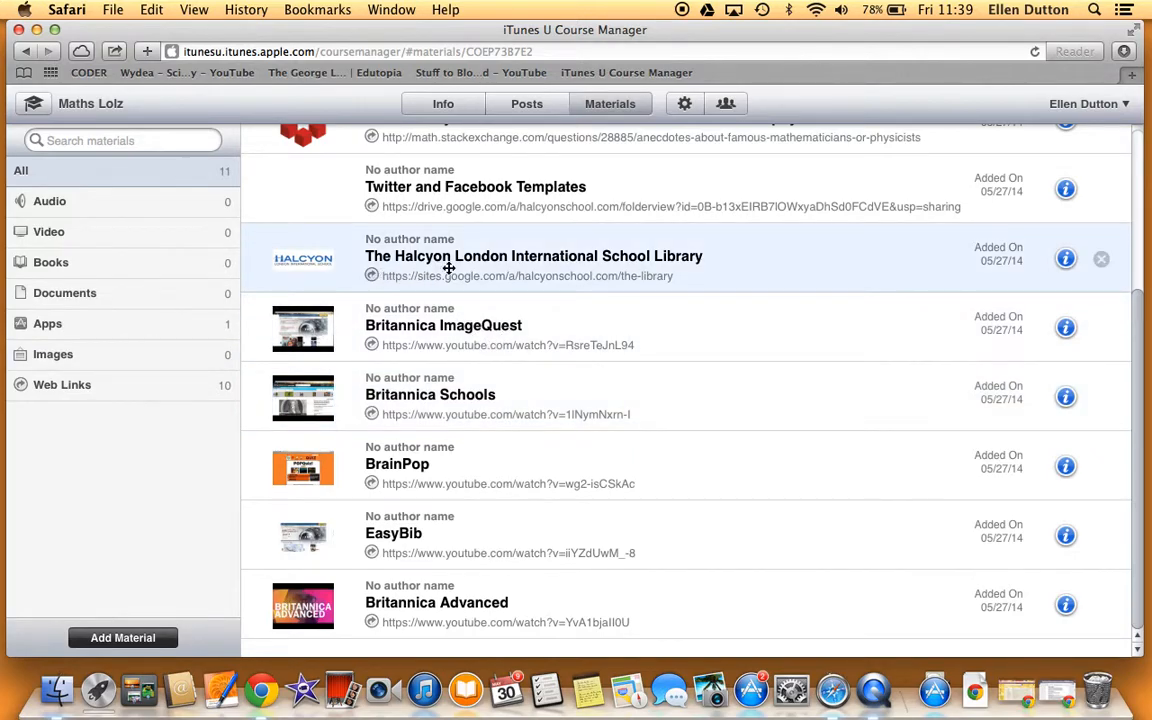
pyautogui.scroll(5, 334, 406)
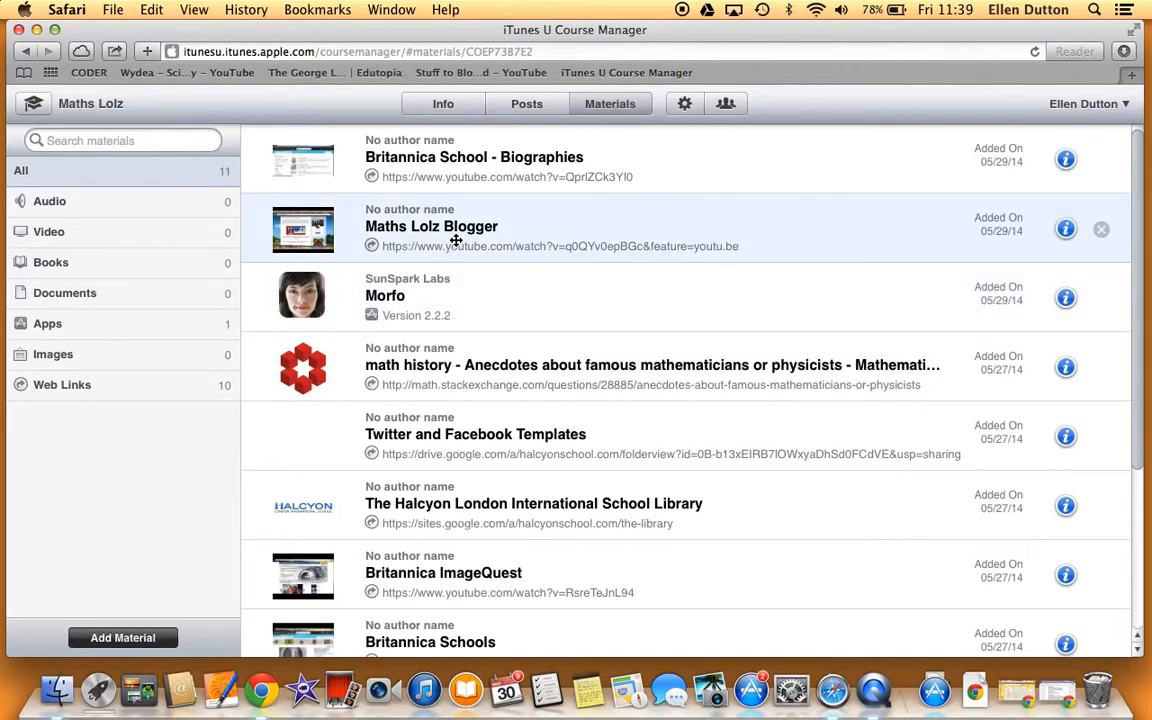
pyautogui.click(129, 638)
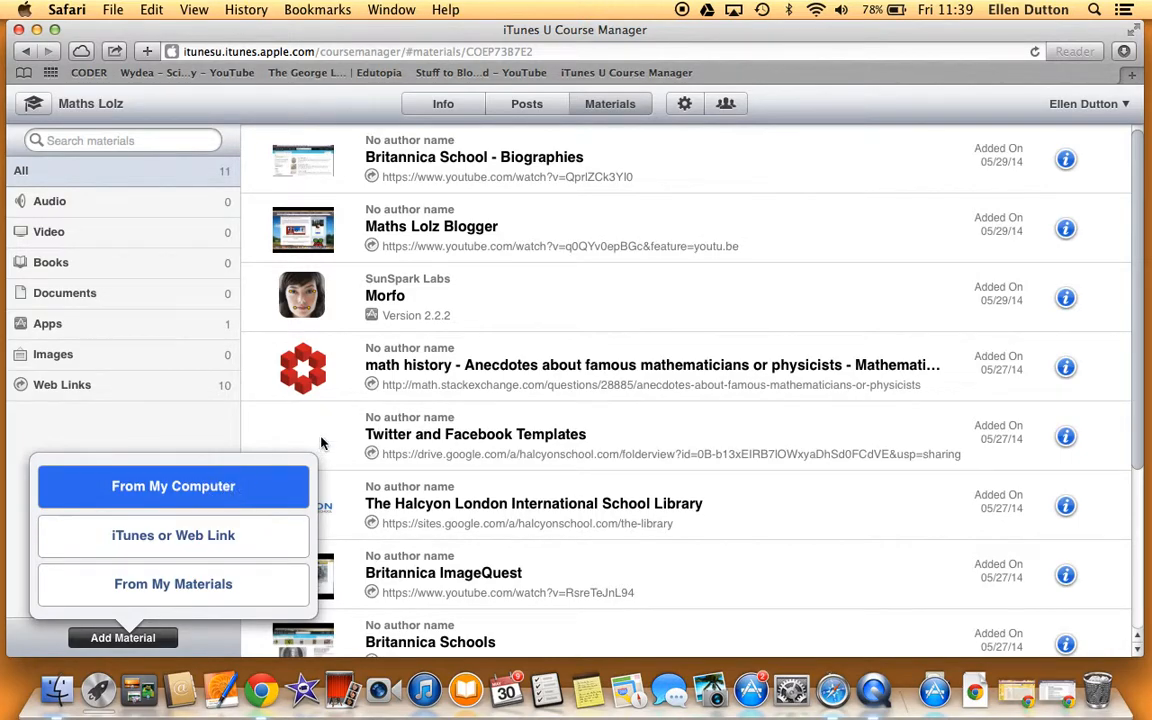
# Step: Look through the computer and My Materials for Maths Lolz, cancelling both pickers without adding anything
pyautogui.click(188, 498)
pyautogui.click(940, 450)
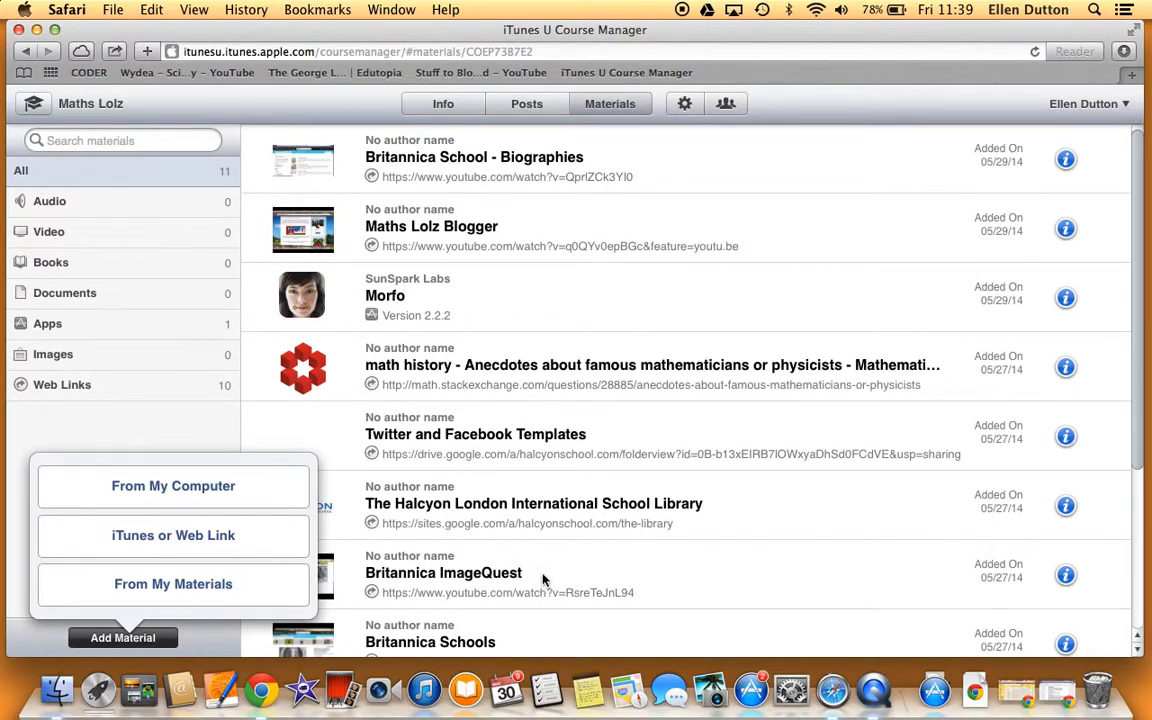
pyautogui.click(226, 585)
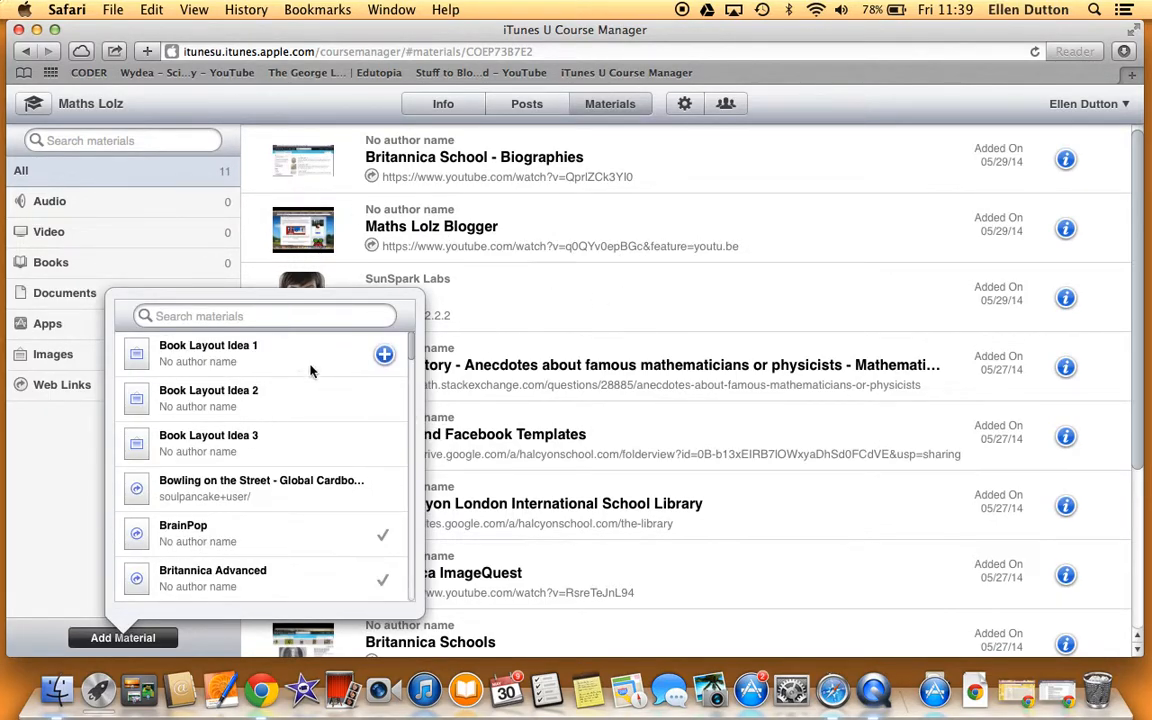
pyautogui.click(621, 462)
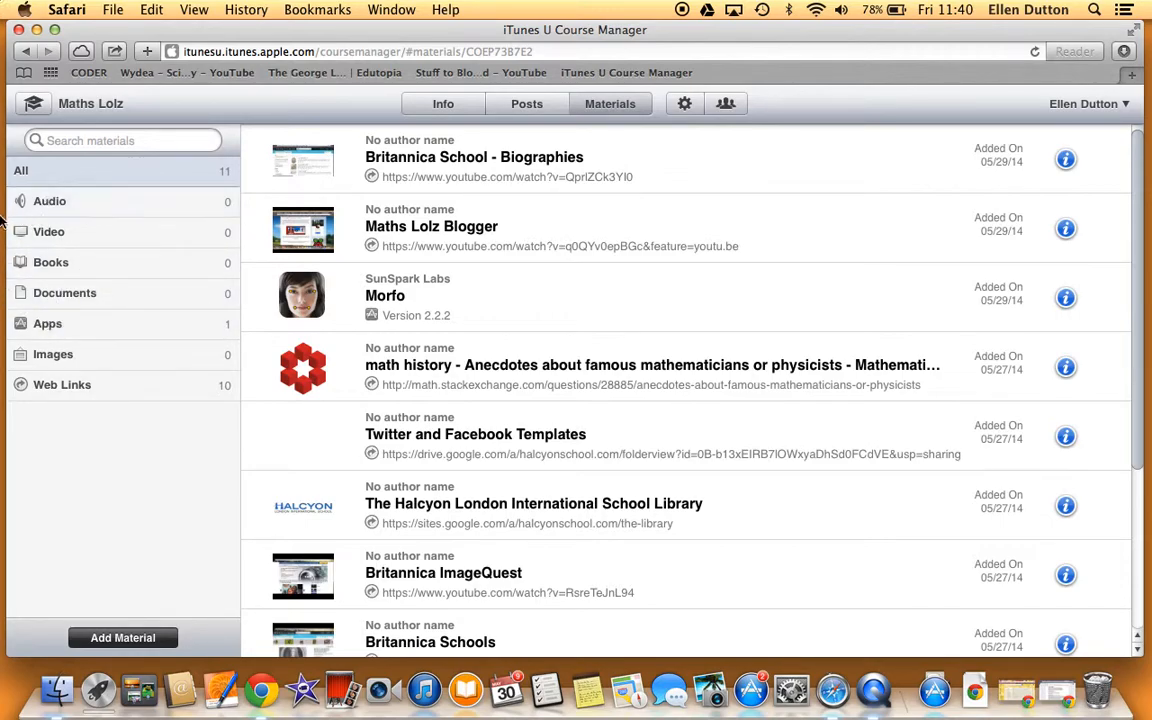
# Step: Return to the all-courses dashboard and scroll the list to review Maths Lolz's 4 posts and 11 materials
pyautogui.click(49, 98)
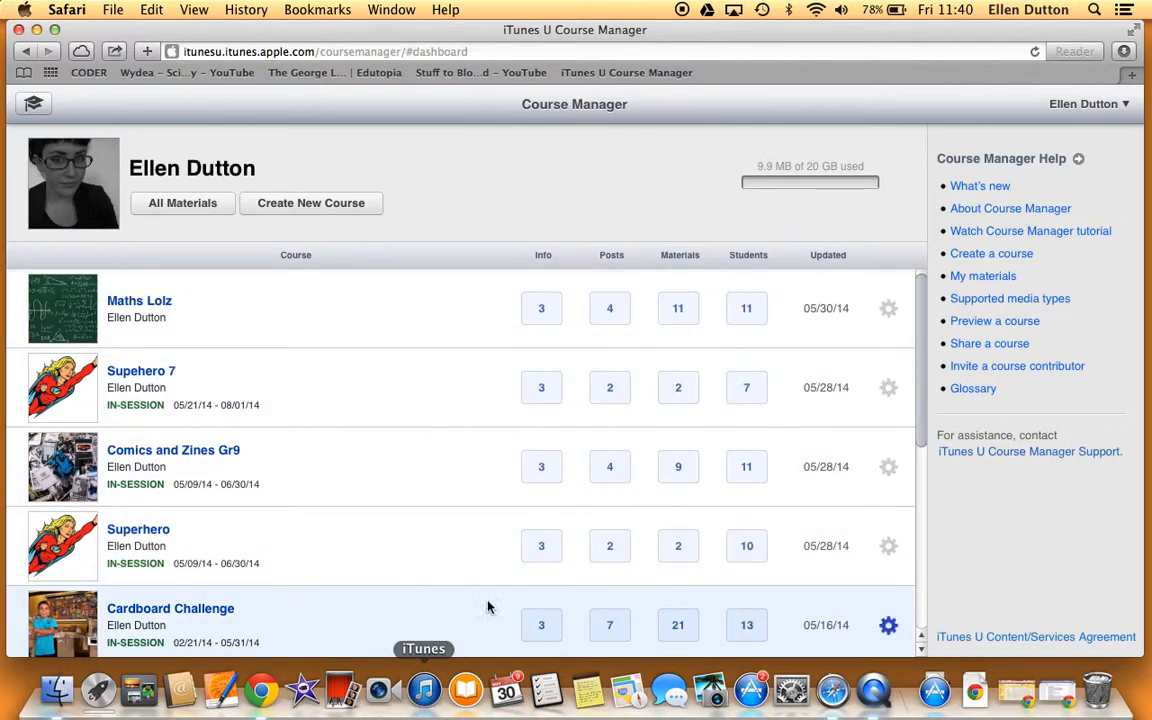
pyautogui.scroll(-5, 670, 505)
pyautogui.scroll(-1, 670, 505)
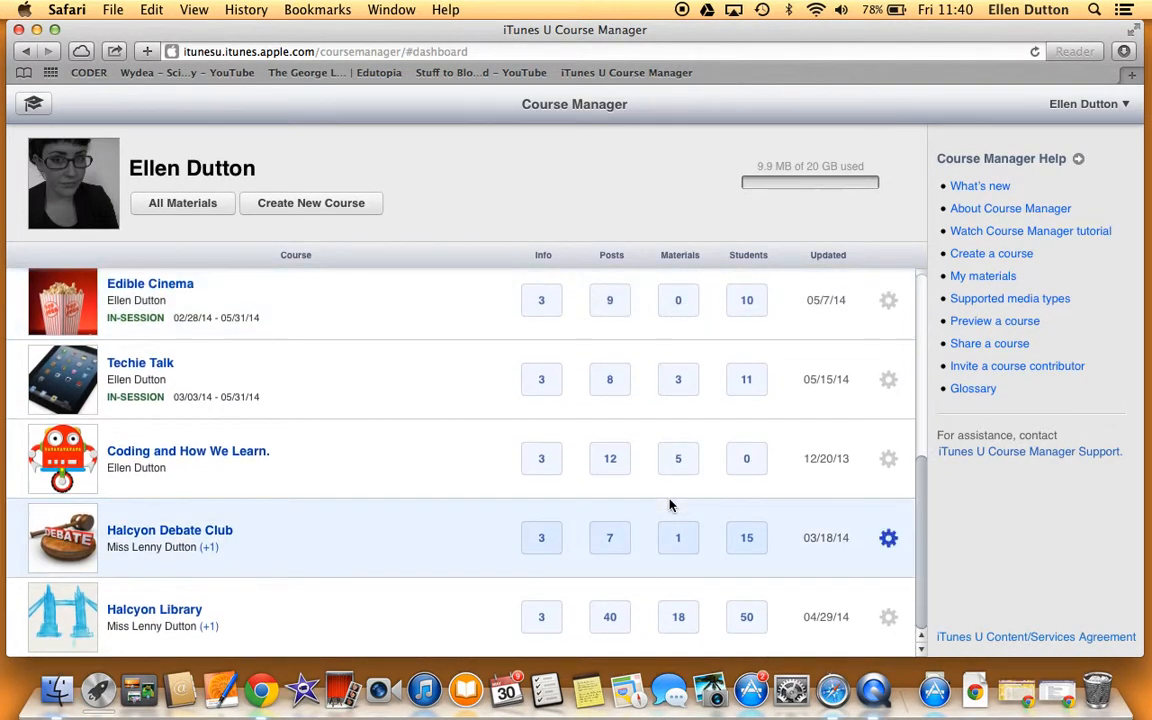
pyautogui.scroll(2, 760, 586)
pyautogui.scroll(5, 760, 586)
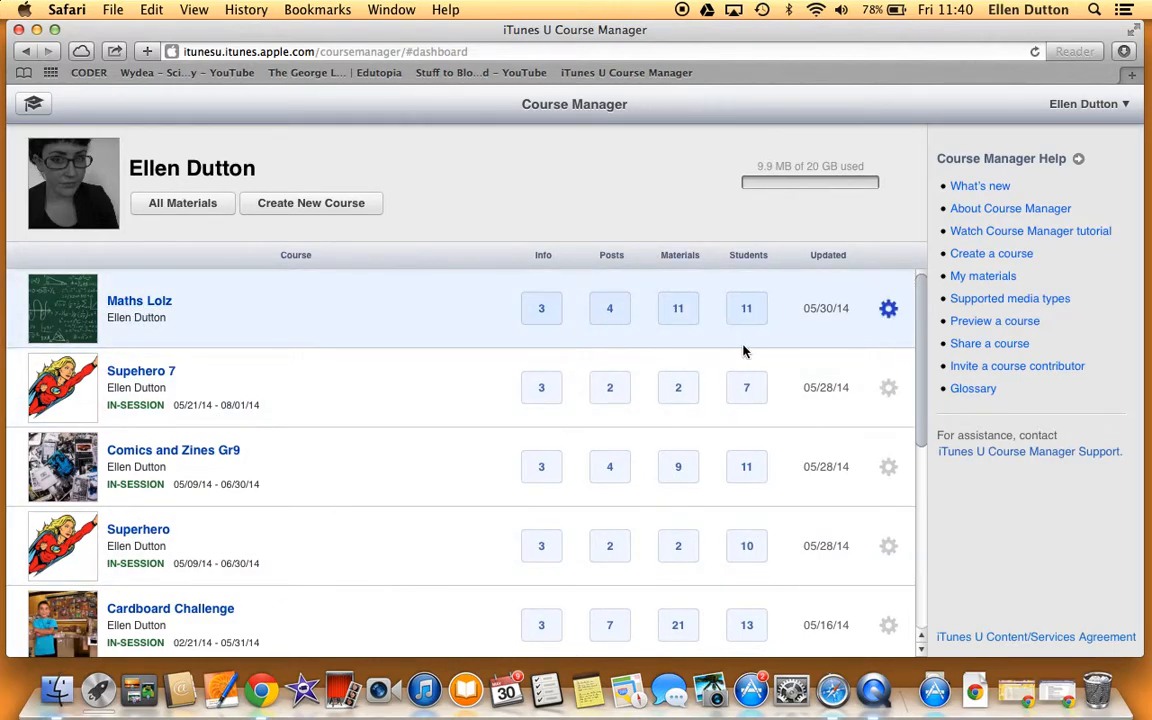
pyautogui.scroll(-6, 305, 412)
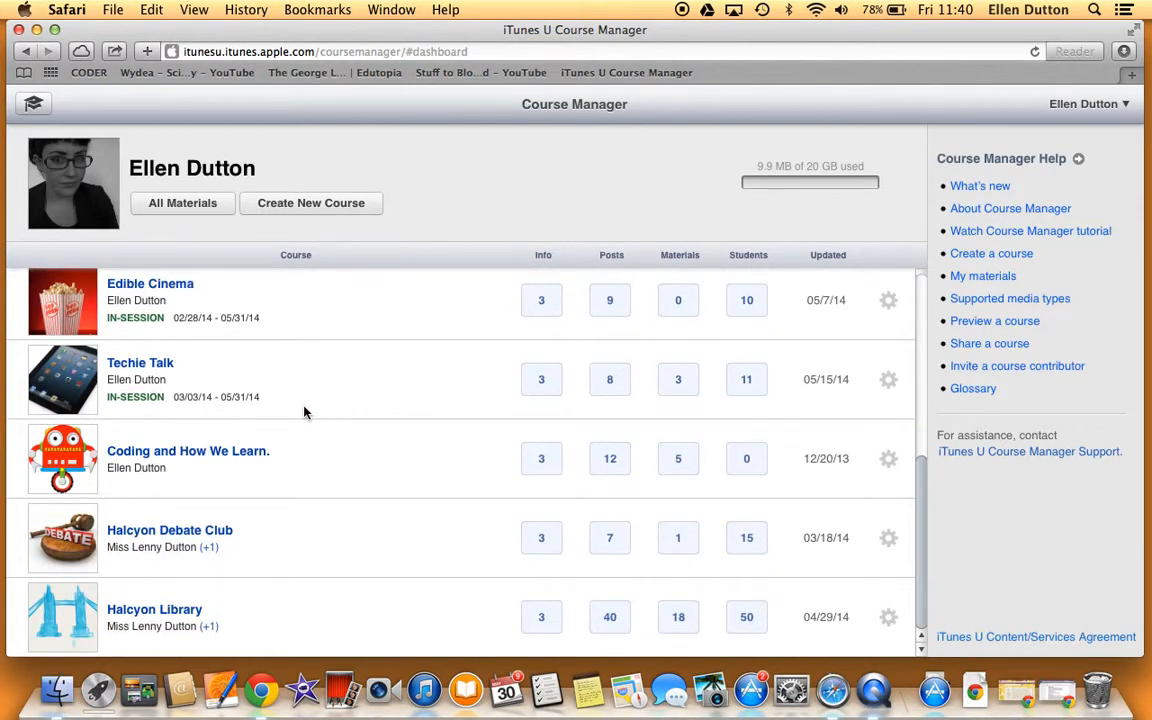
pyautogui.scroll(6, 305, 412)
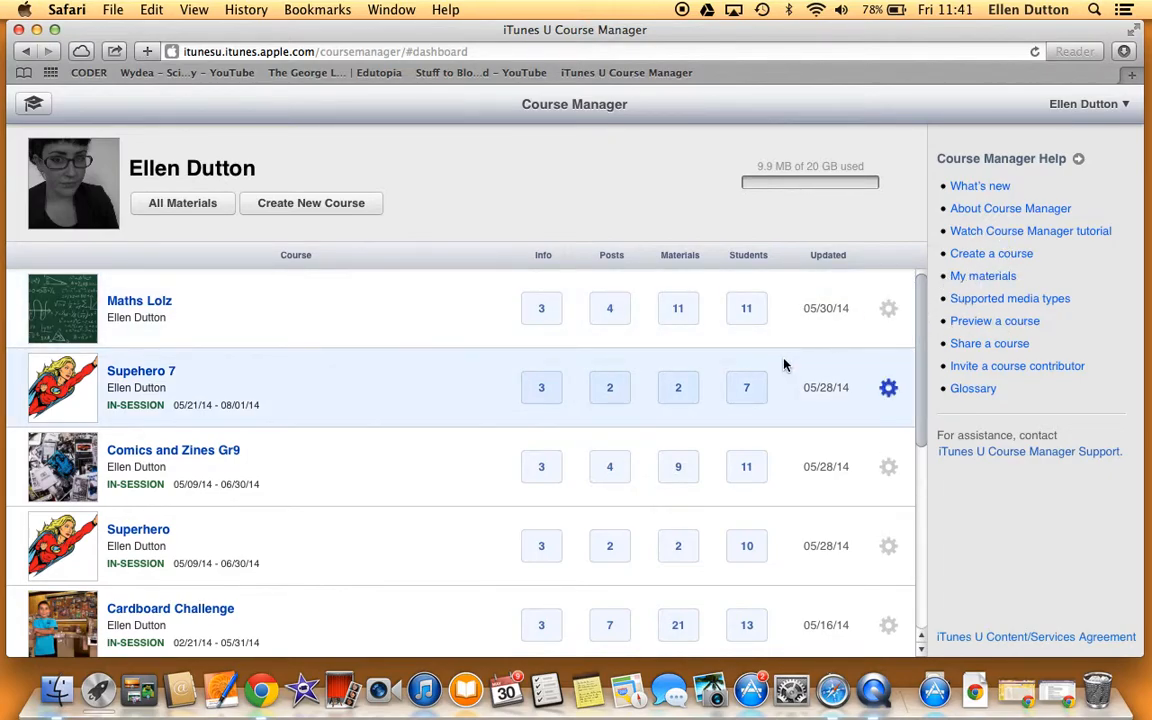
pyautogui.click(887, 310)
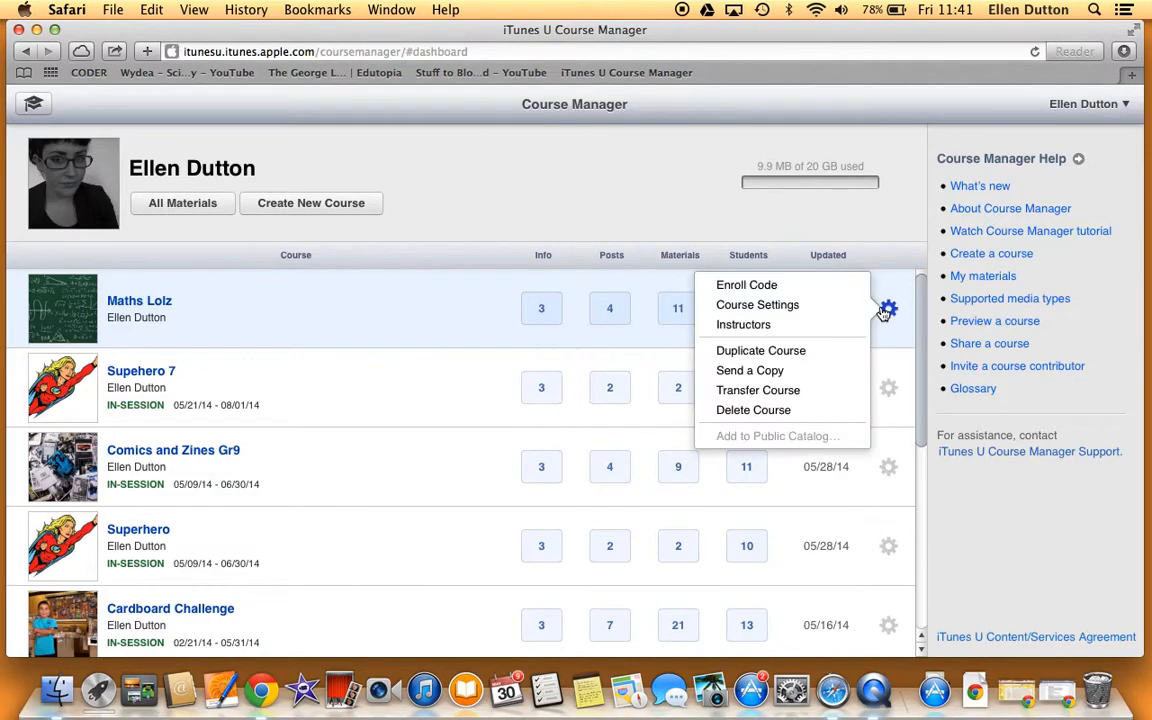
pyautogui.click(813, 301)
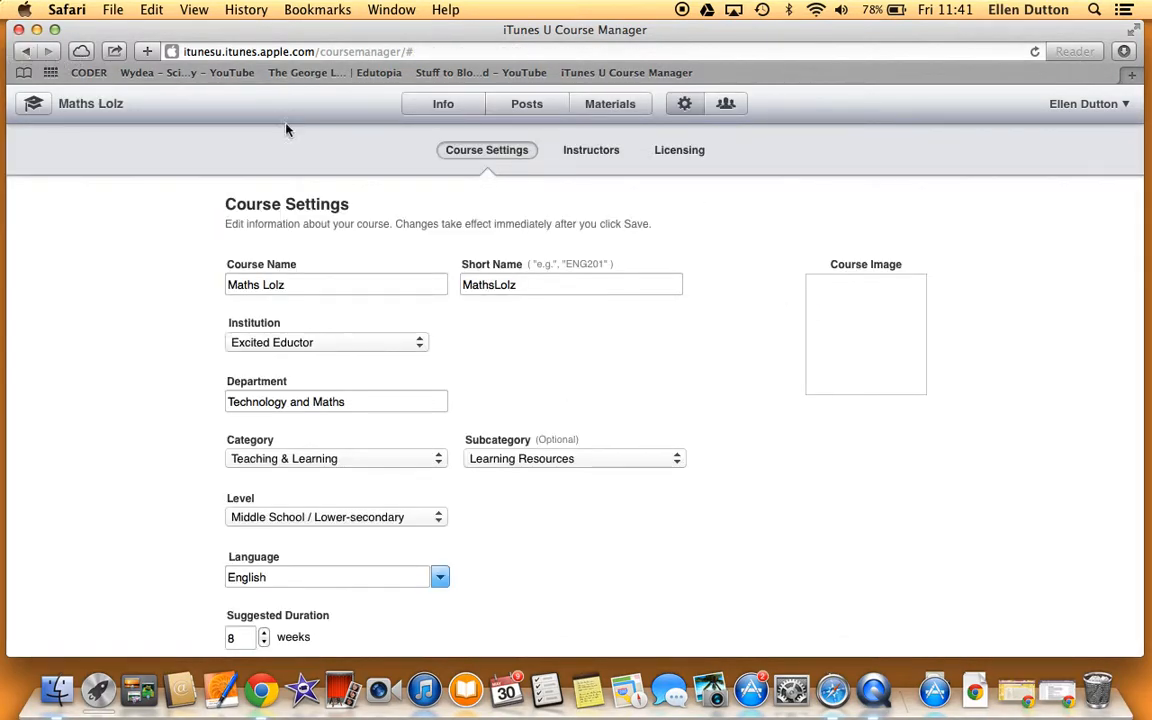
pyautogui.moveTo(923, 363)
pyautogui.click(33, 103)
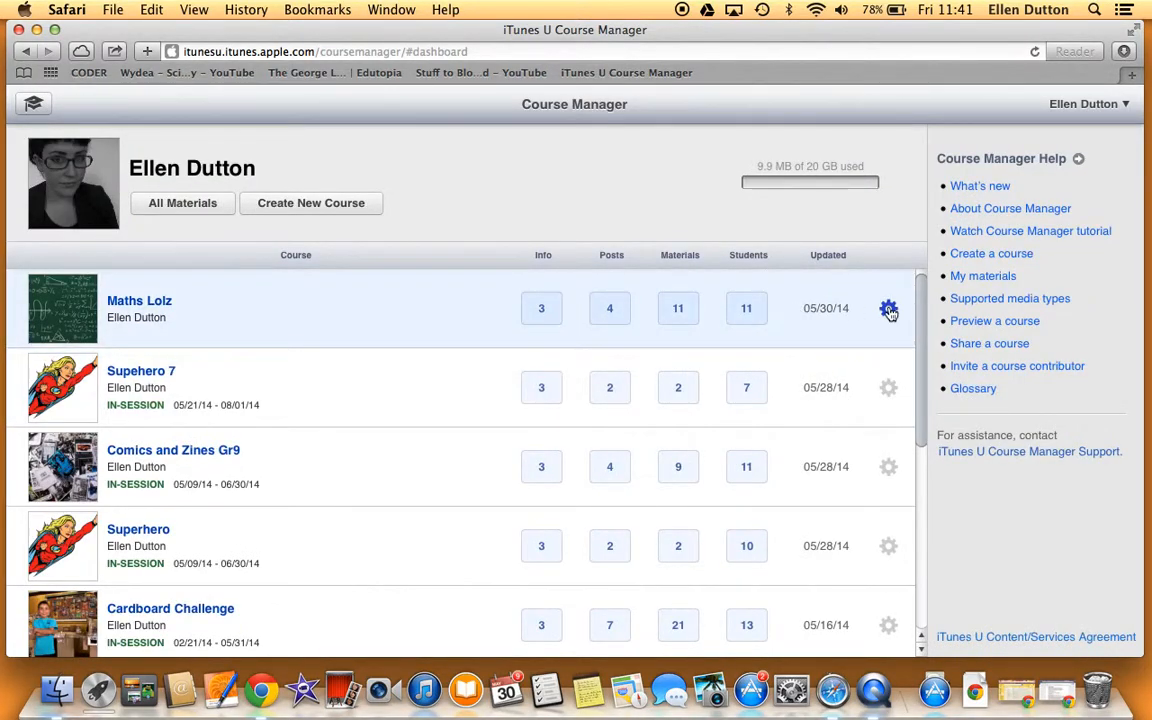
pyautogui.click(888, 308)
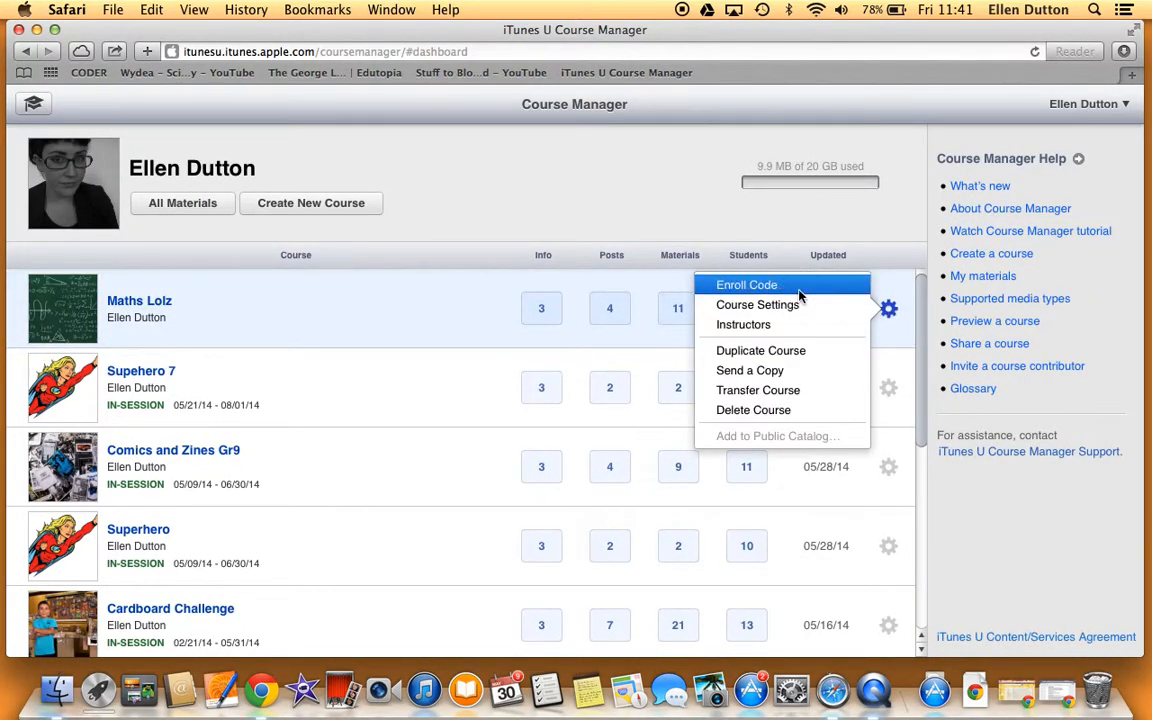
pyautogui.click(790, 285)
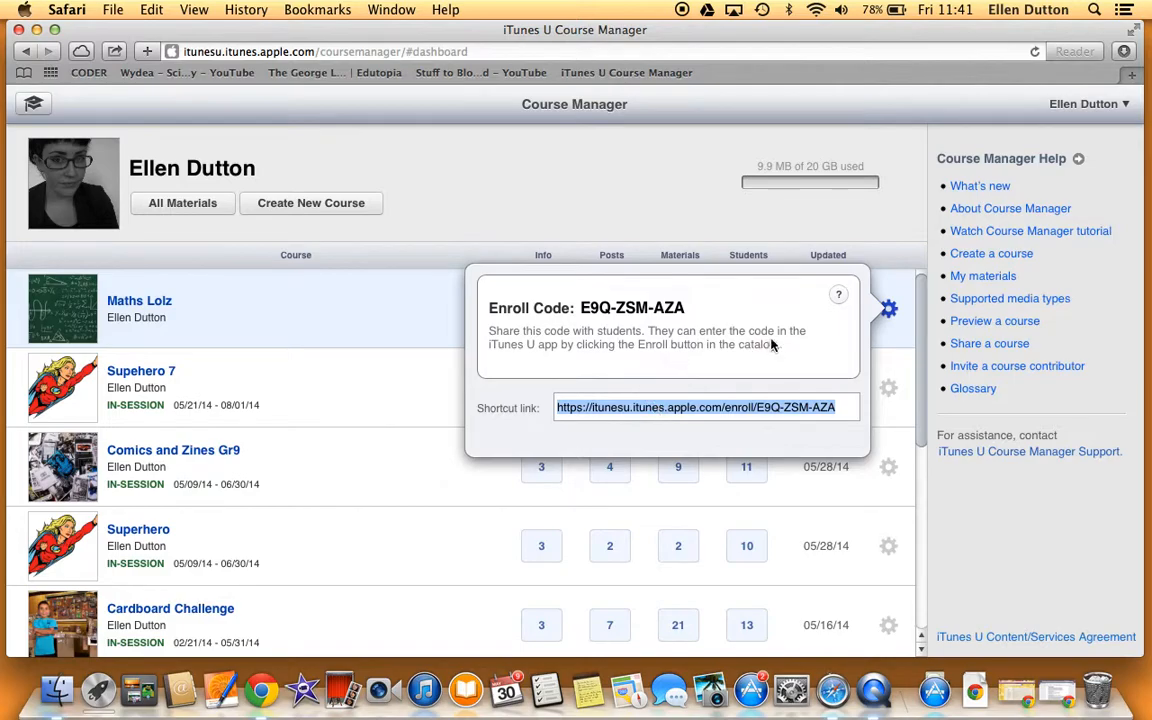
pyautogui.click(864, 227)
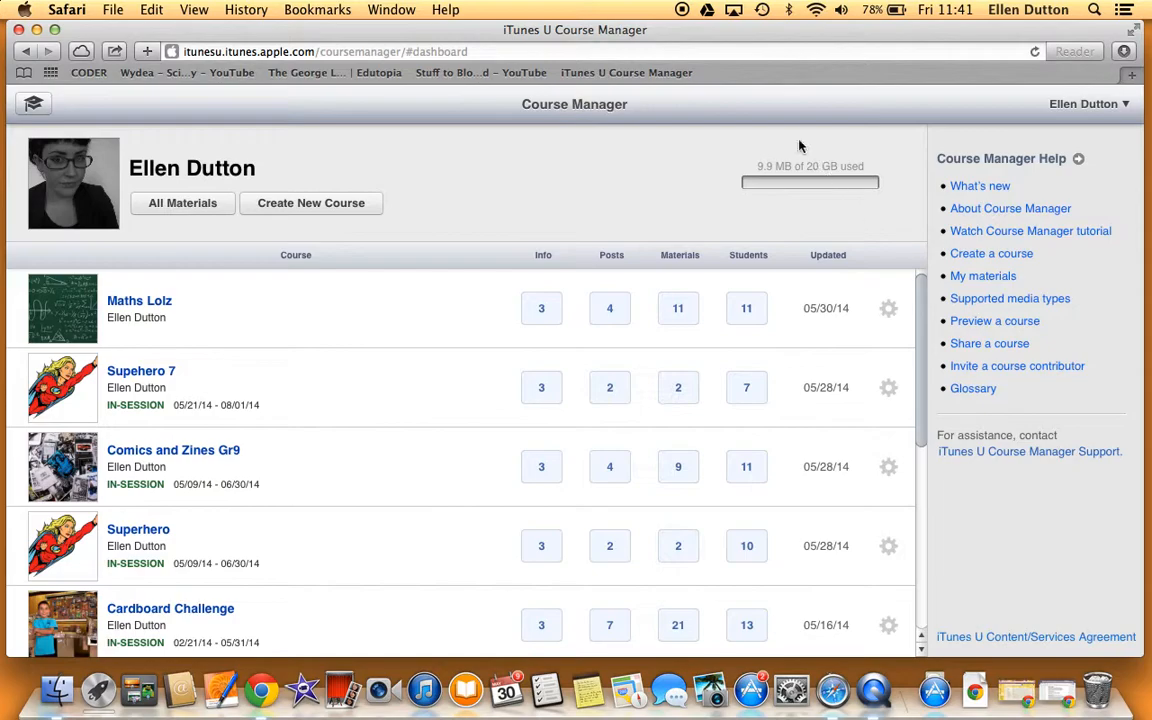
pyautogui.scroll(-3, 539, 435)
pyautogui.scroll(3, 539, 425)
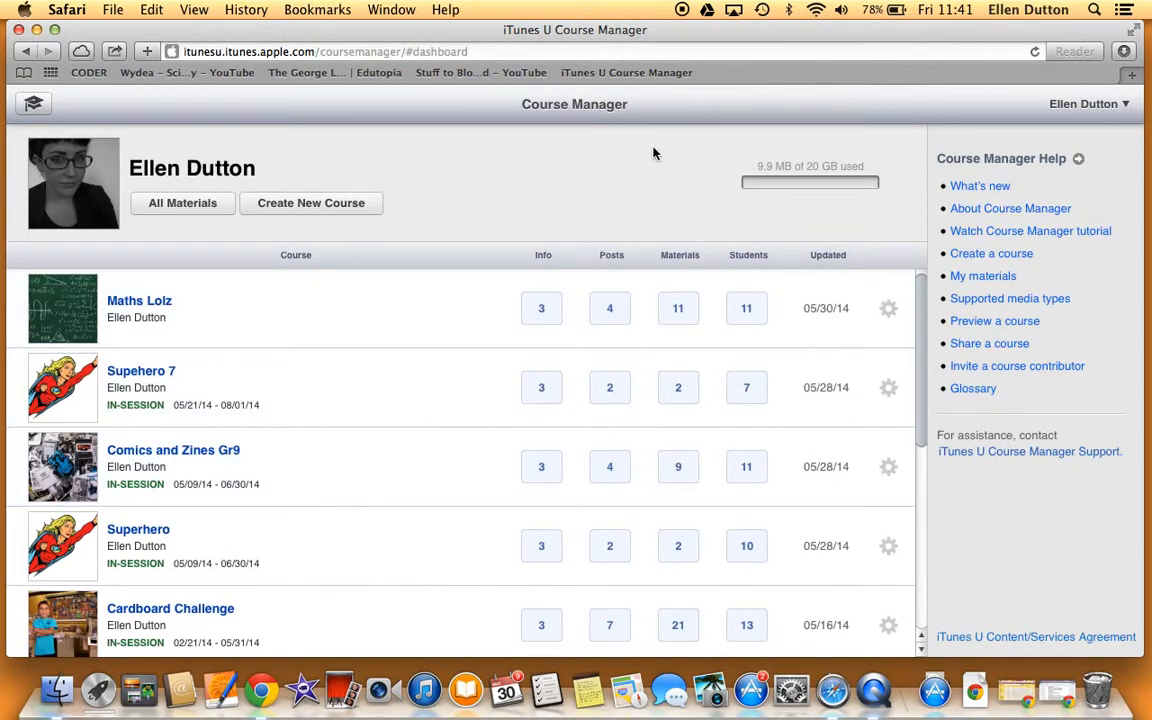